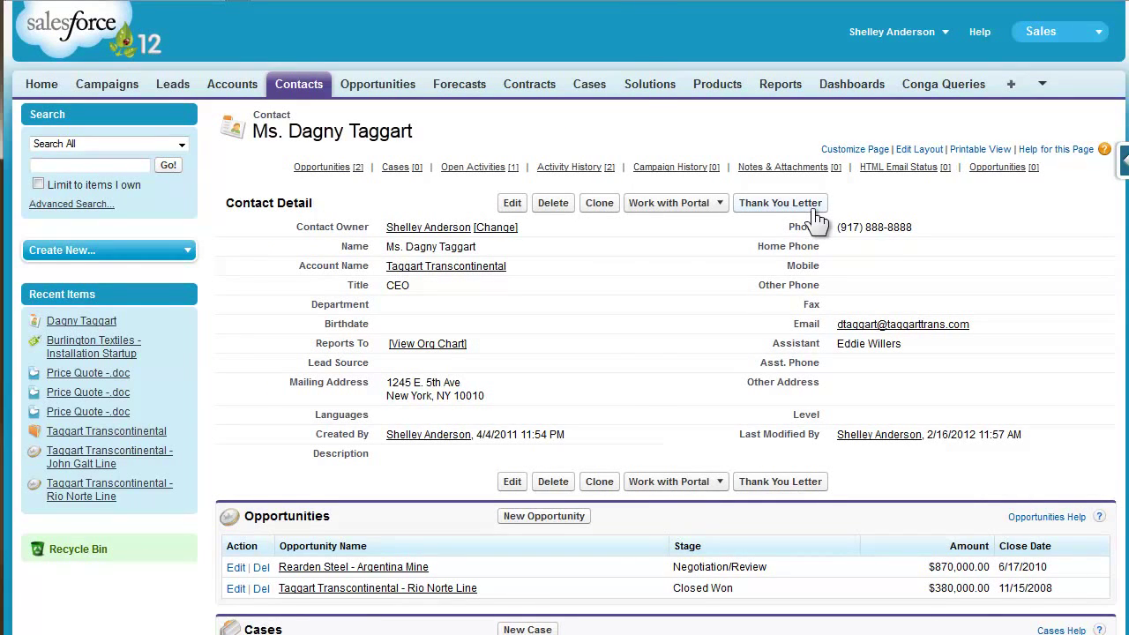
Launch the contact's Thank You Letter merge, open Conga's Template Builder and look through the Master dataset's merge fields.
click(813, 212)
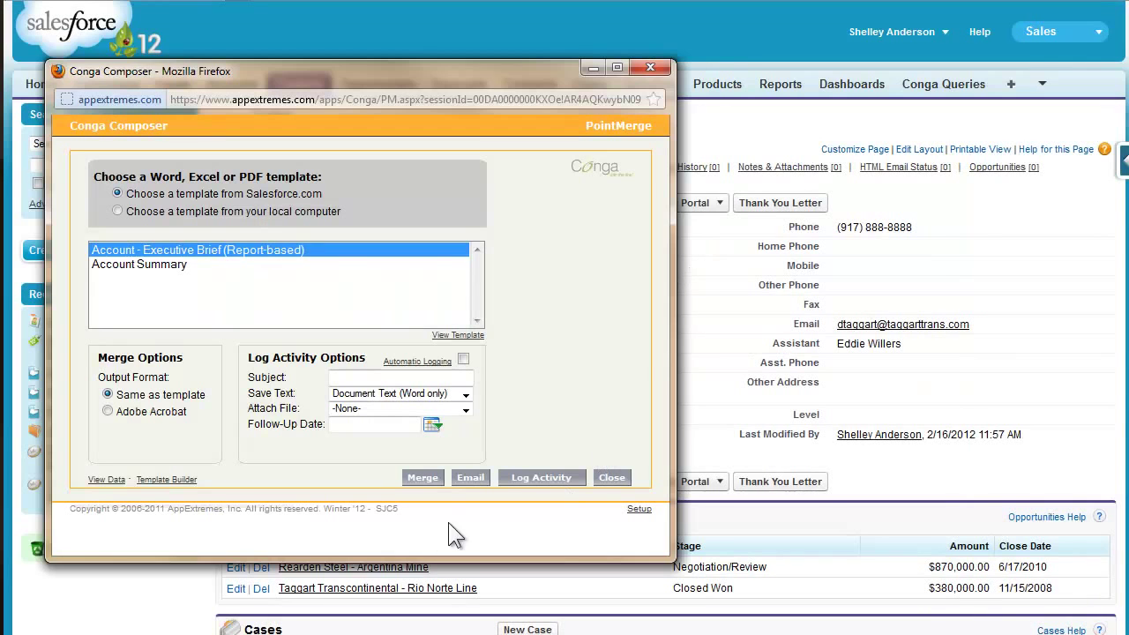
click(166, 480)
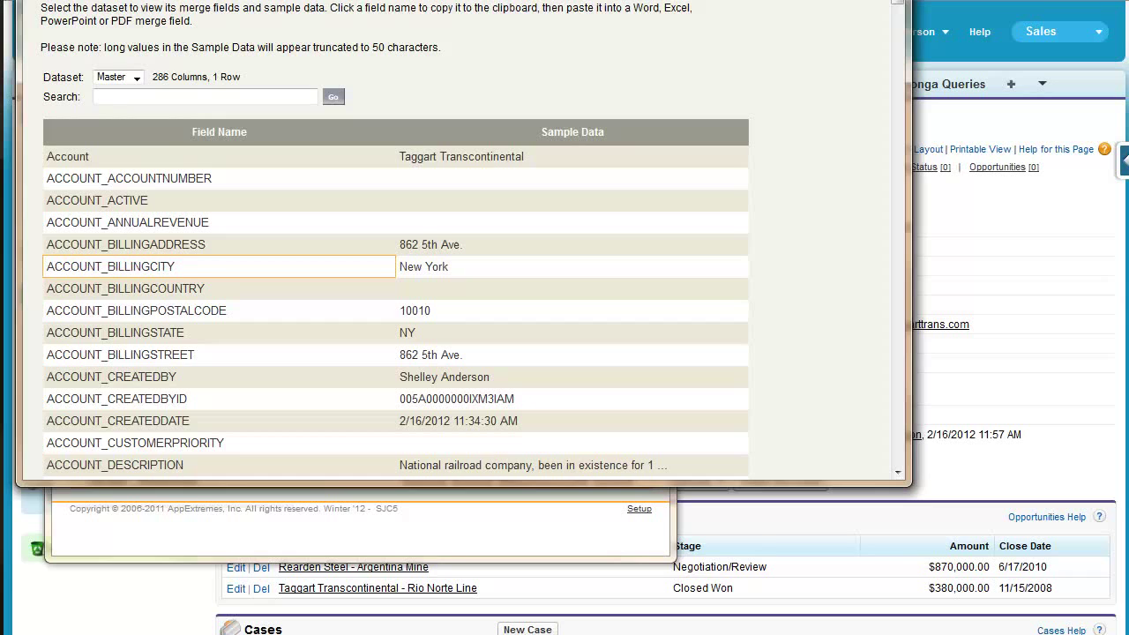
drag(363, 0, 372, 42)
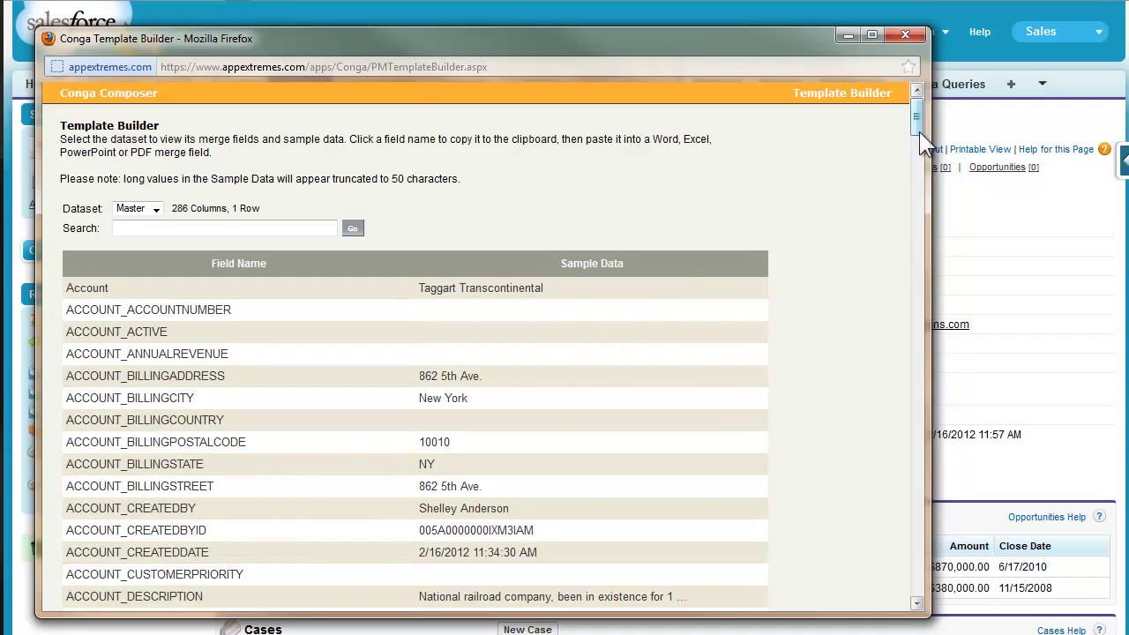
drag(919, 132, 885, 394)
Search the Template Builder's Master dataset for "name" and copy the ACCOUNT_NAME merge field.
key(alt+Tab)
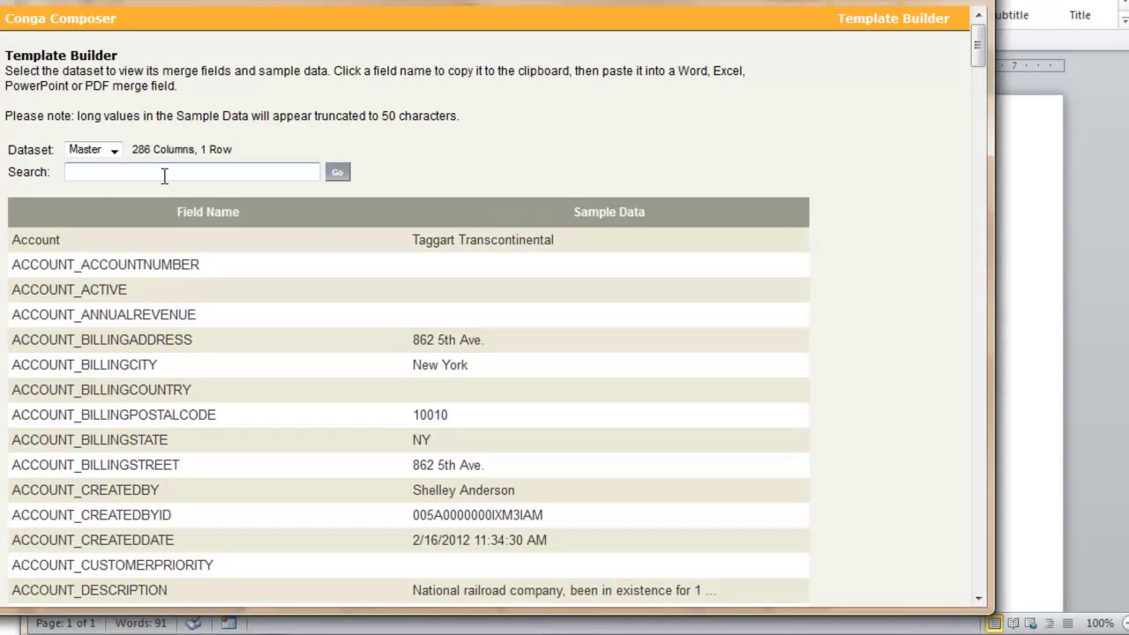
click(164, 175)
text(nam)
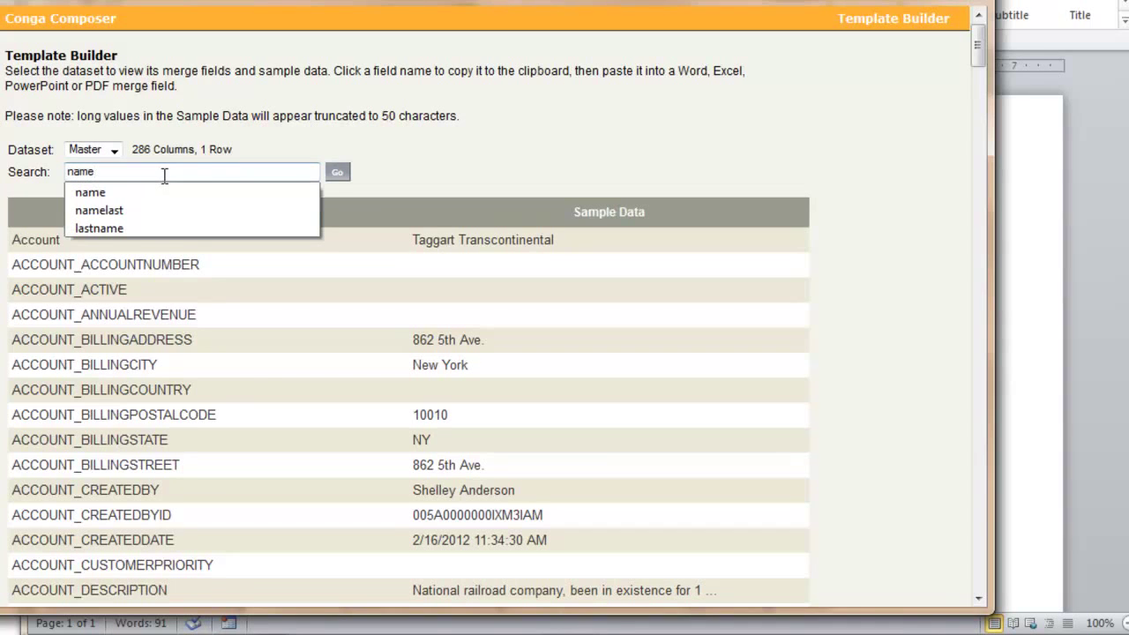
text(e)
key(Return)
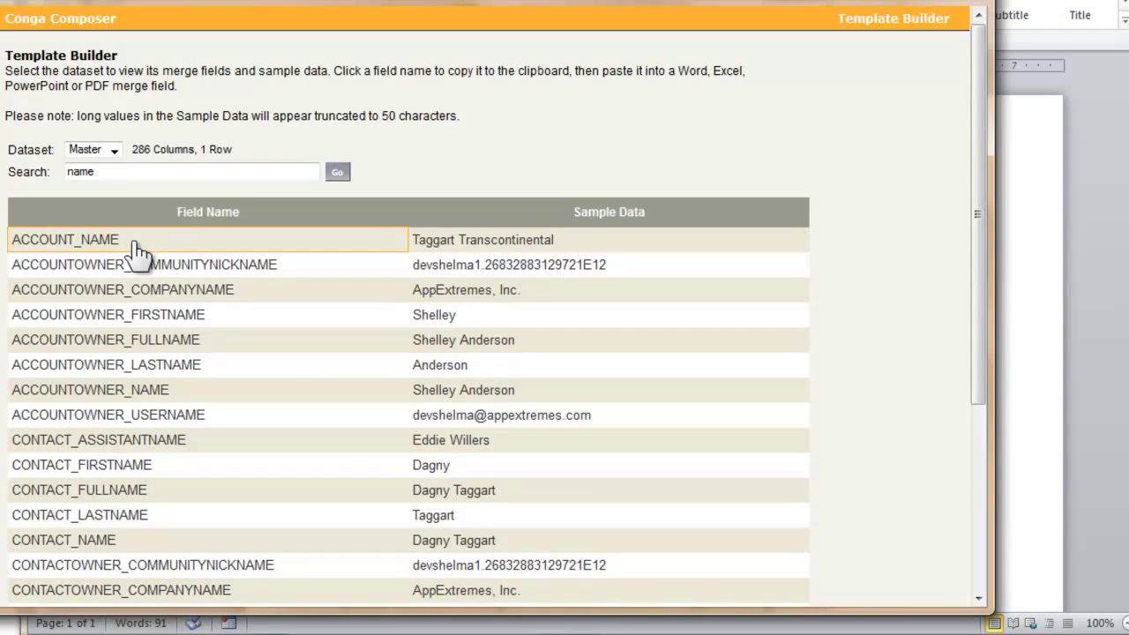
click(174, 239)
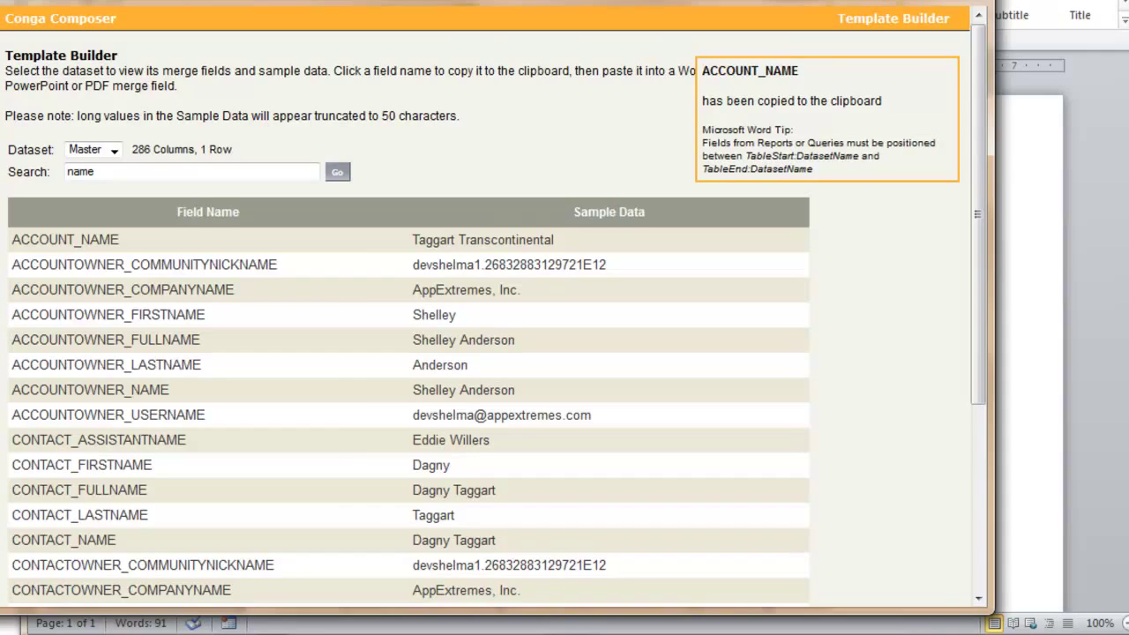
Switch to the Word letter and delete the "Company Name" placeholder from the address block.
key(alt+Tab)
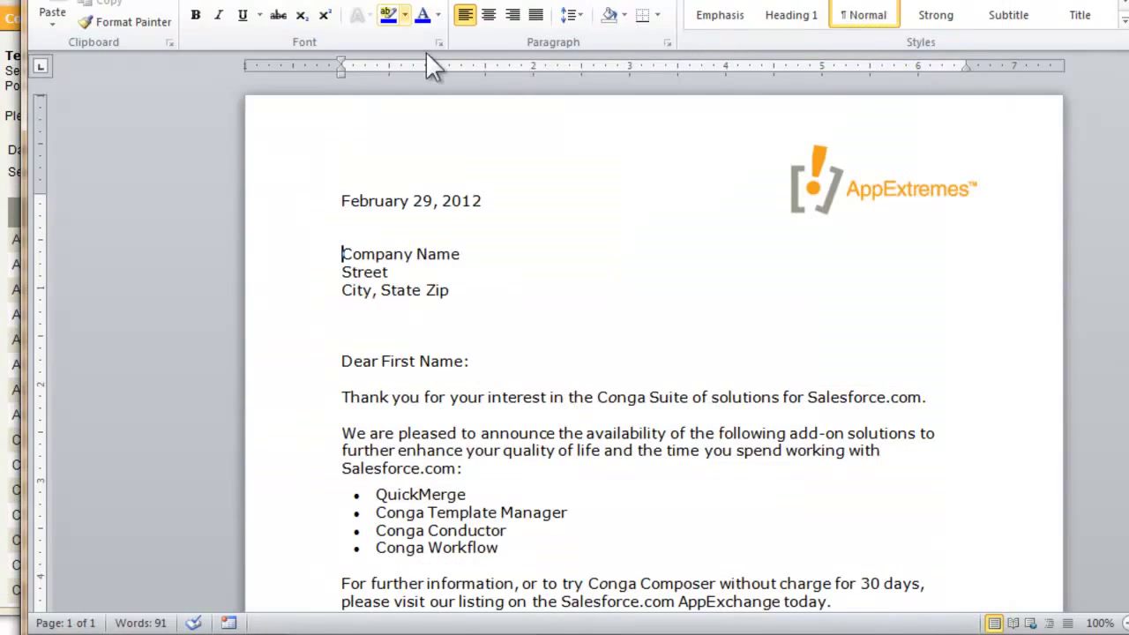
click(460, 254)
key(BackSpace)
key(BackSpace)
key(BackSpace)
key(BackSpace)
key(BackSpace)
key(BackSpace)
key(BackSpace)
key(BackSpace)
key(BackSpace)
key(BackSpace)
key(BackSpace)
key(BackSpace)
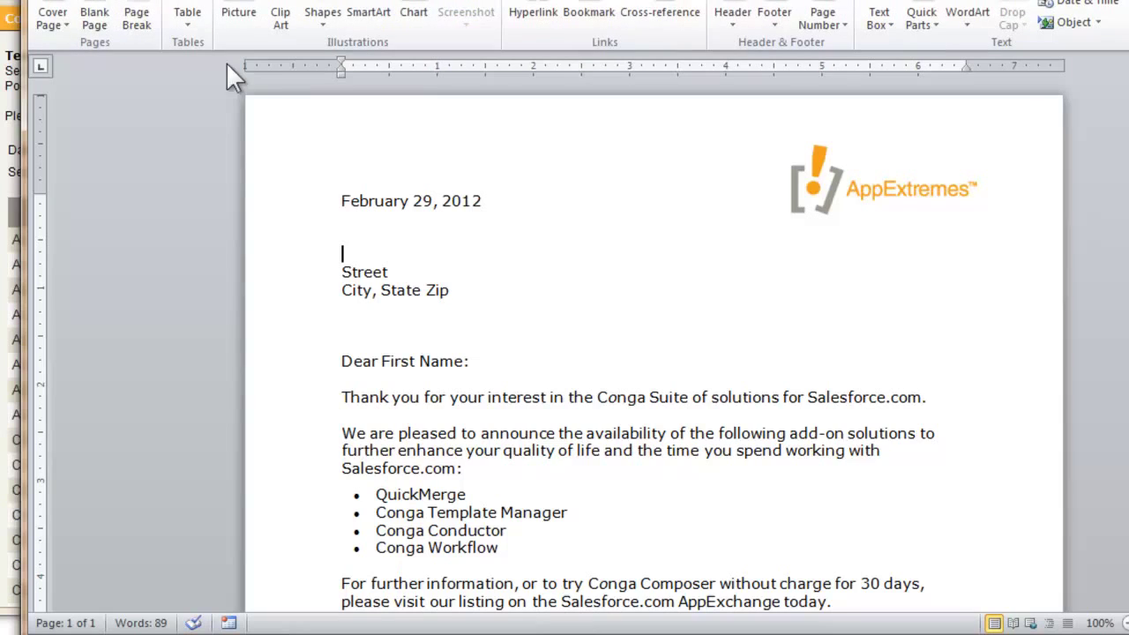
Insert a MergeField with the copied name ACCOUNT_NAME on the empty first line of the address block.
click(938, 28)
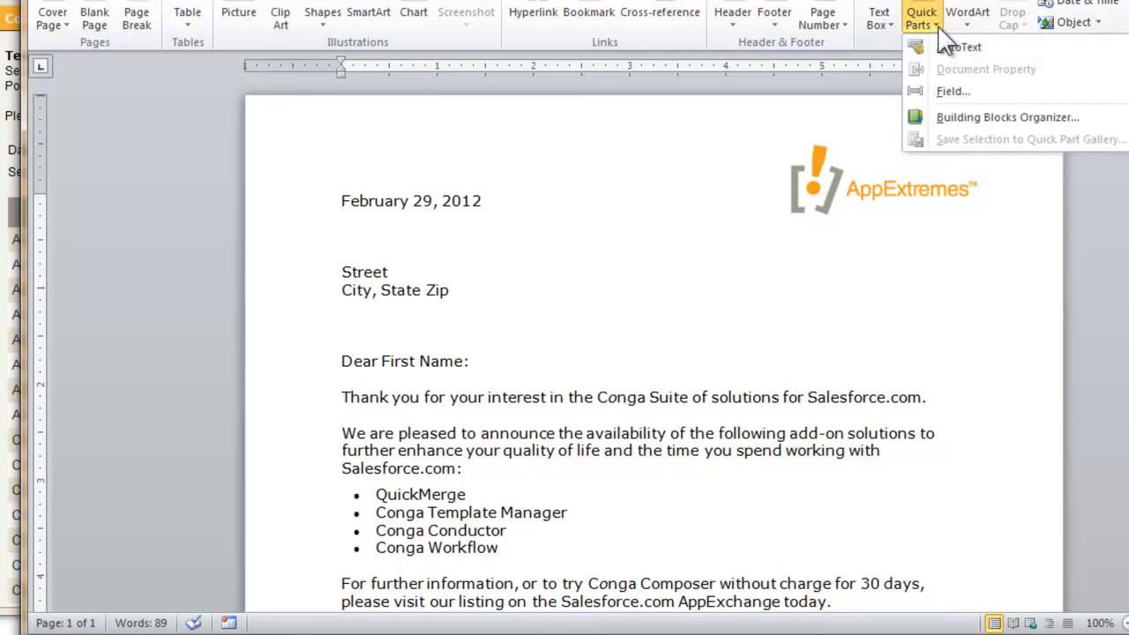
click(974, 98)
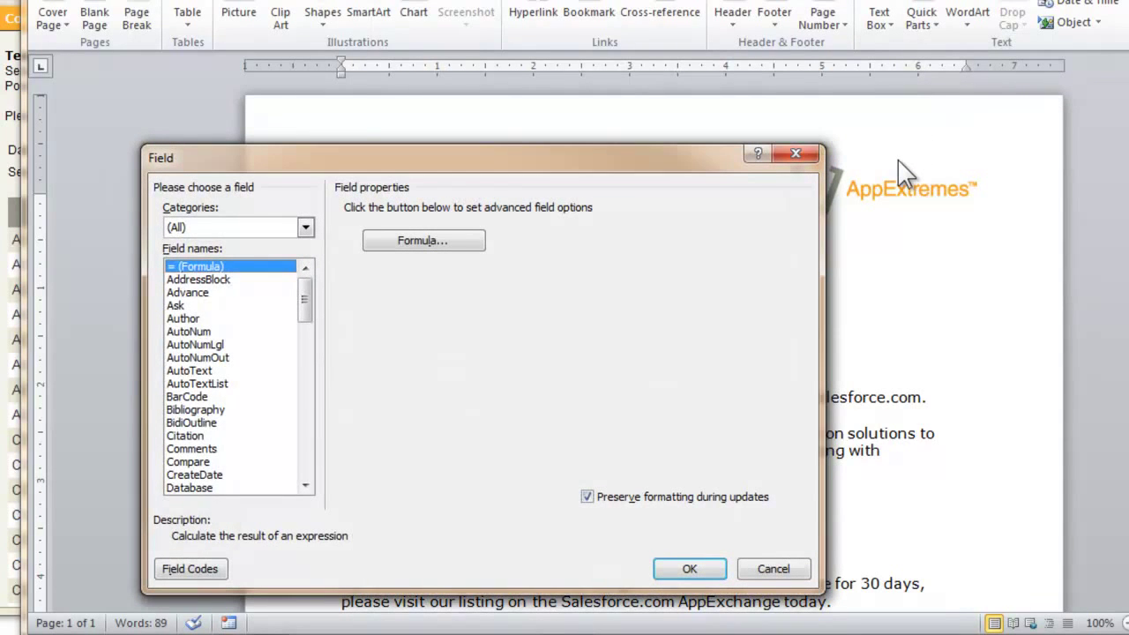
text(me)
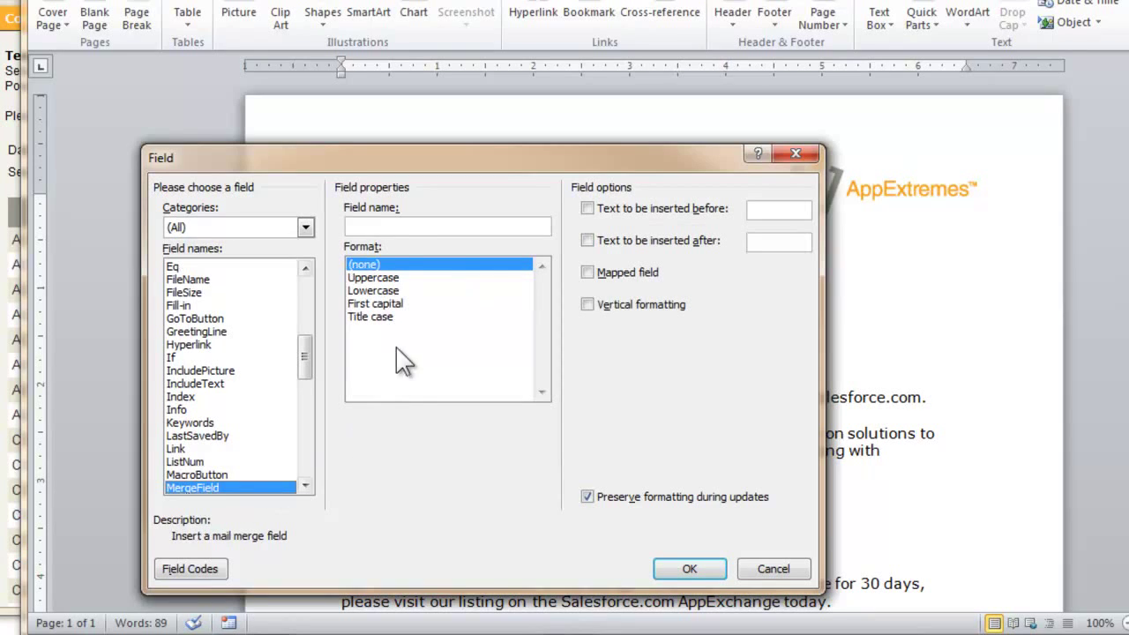
click(408, 226)
right_click(446, 228)
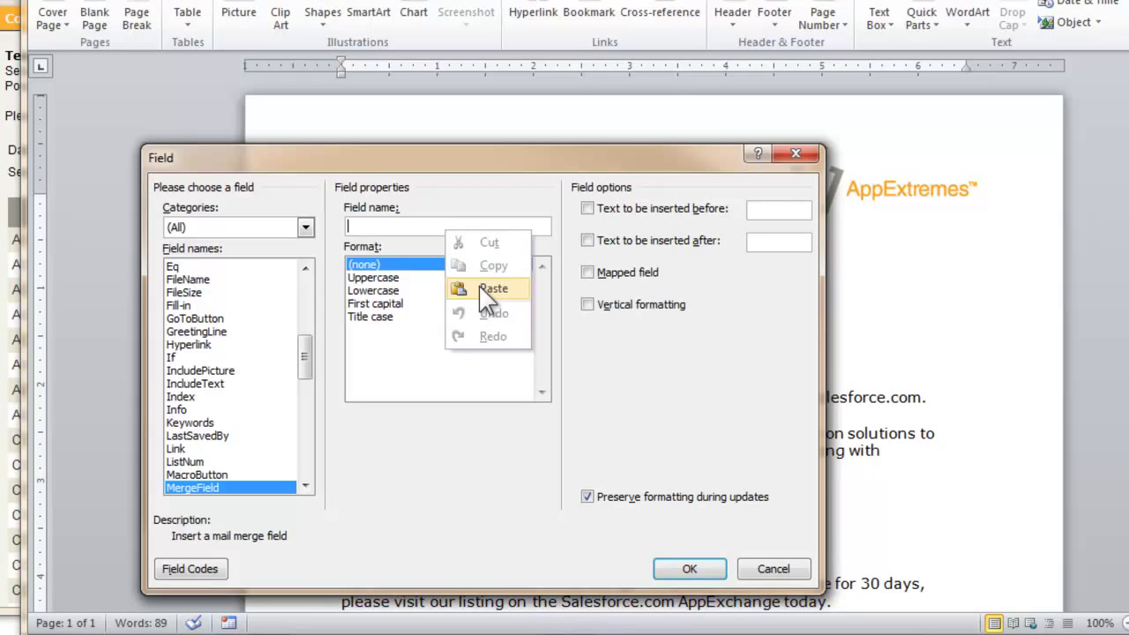
click(482, 289)
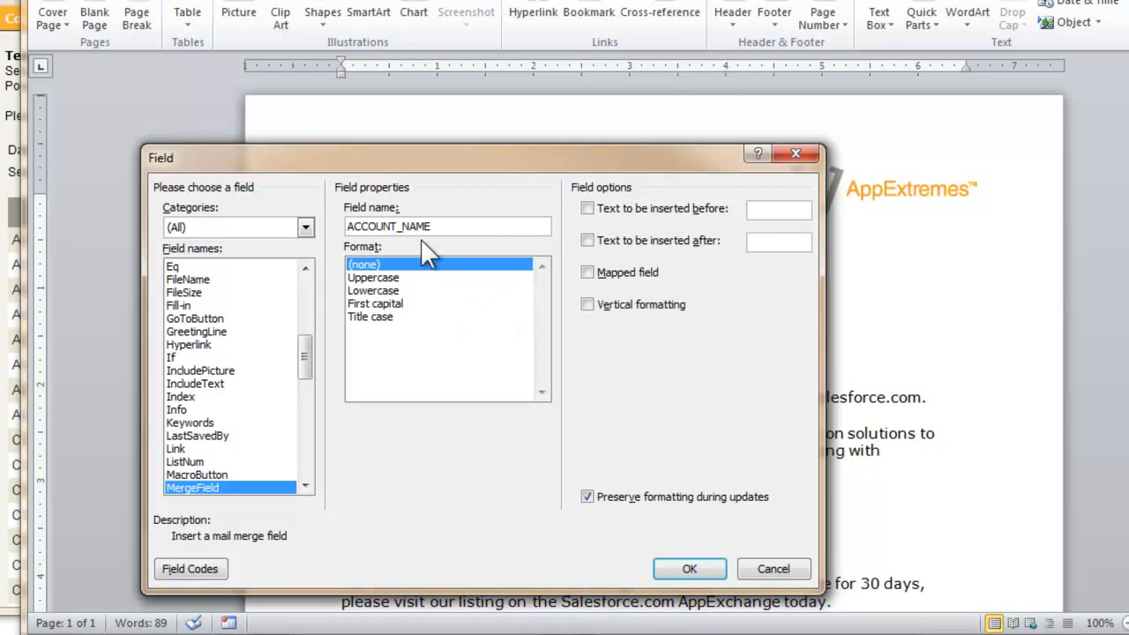
click(672, 571)
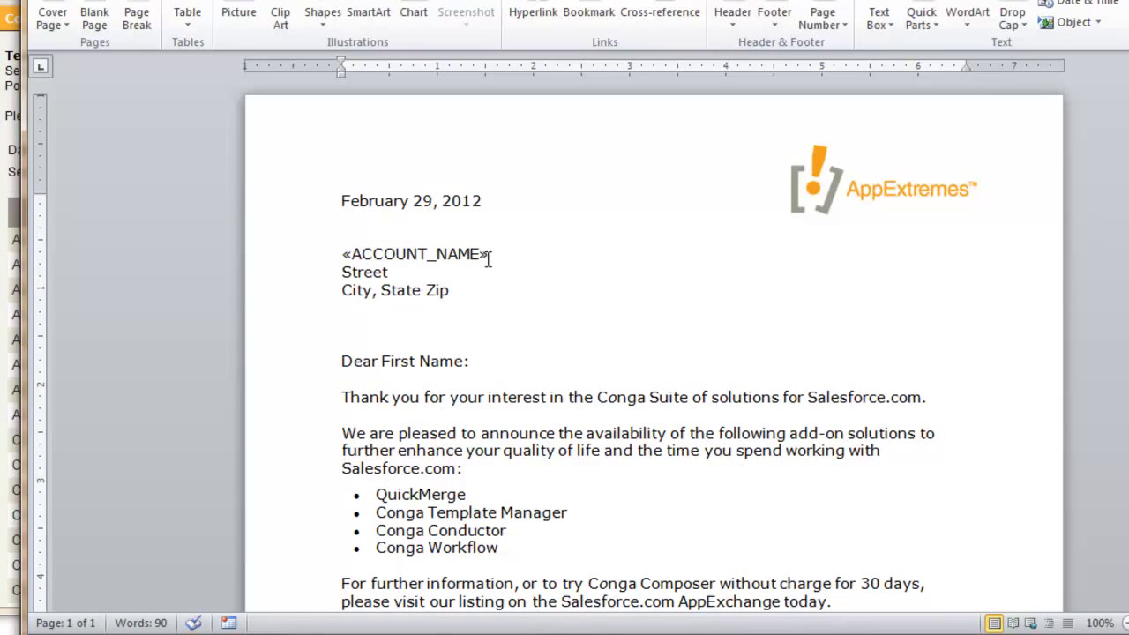
Open the ACCOUNT_NAME merge field's properties for editing and dismiss them without changes.
click(343, 255)
click(407, 255)
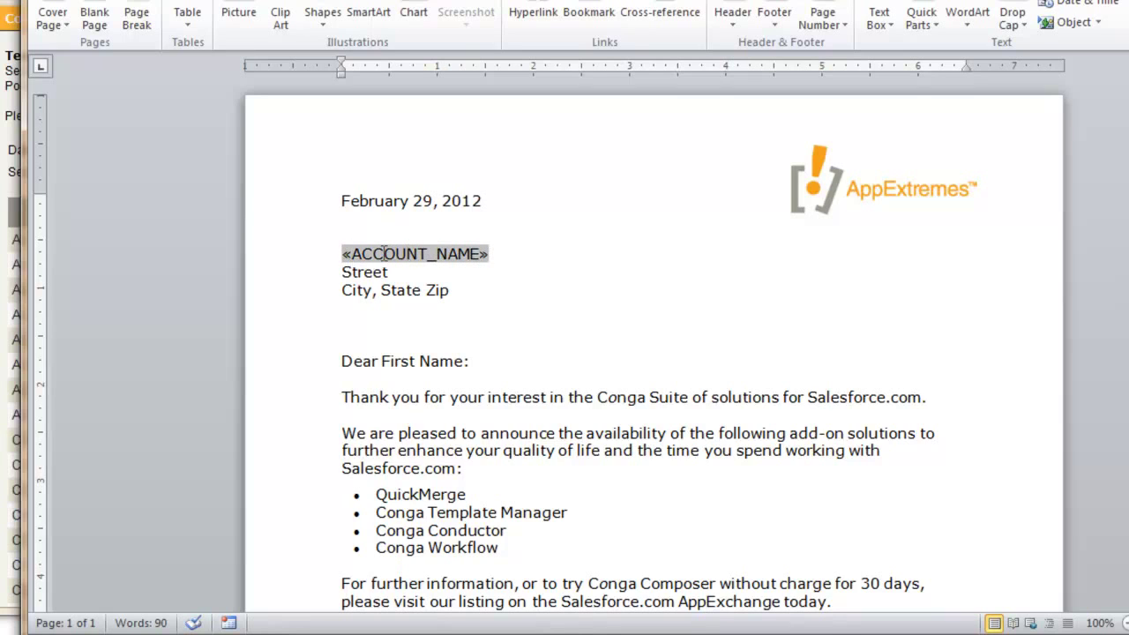
click(363, 254)
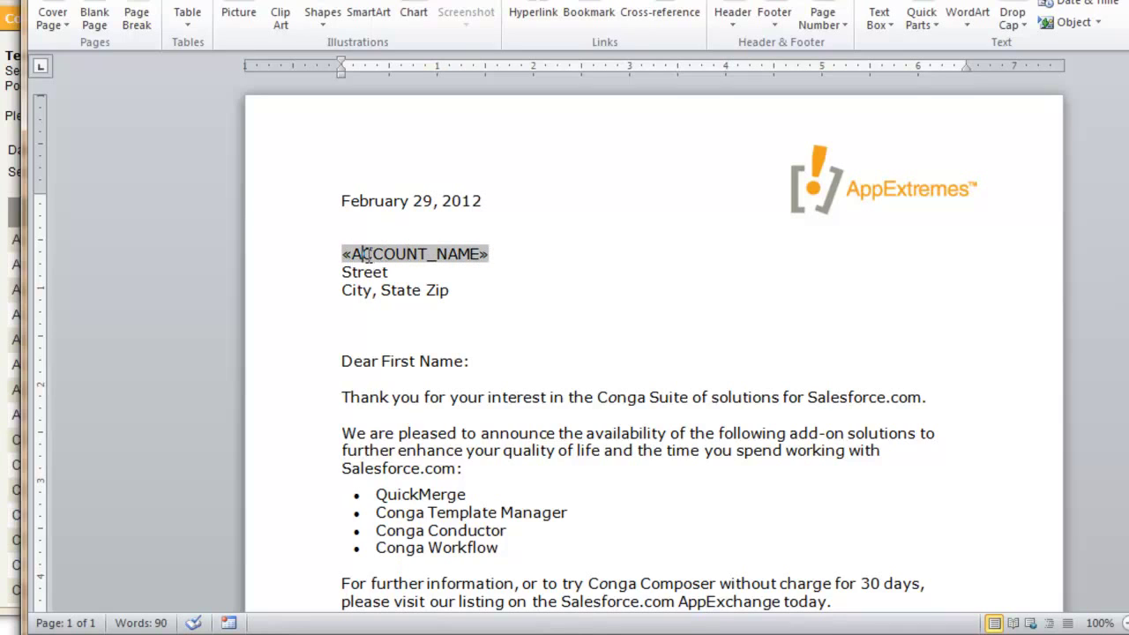
click(493, 254)
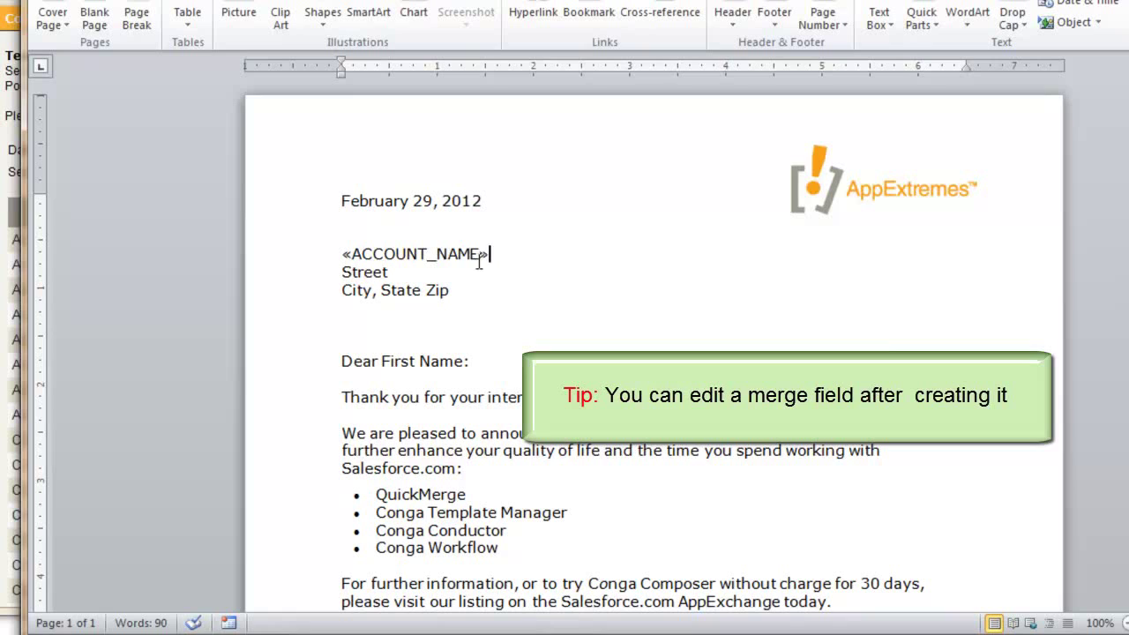
right_click(443, 253)
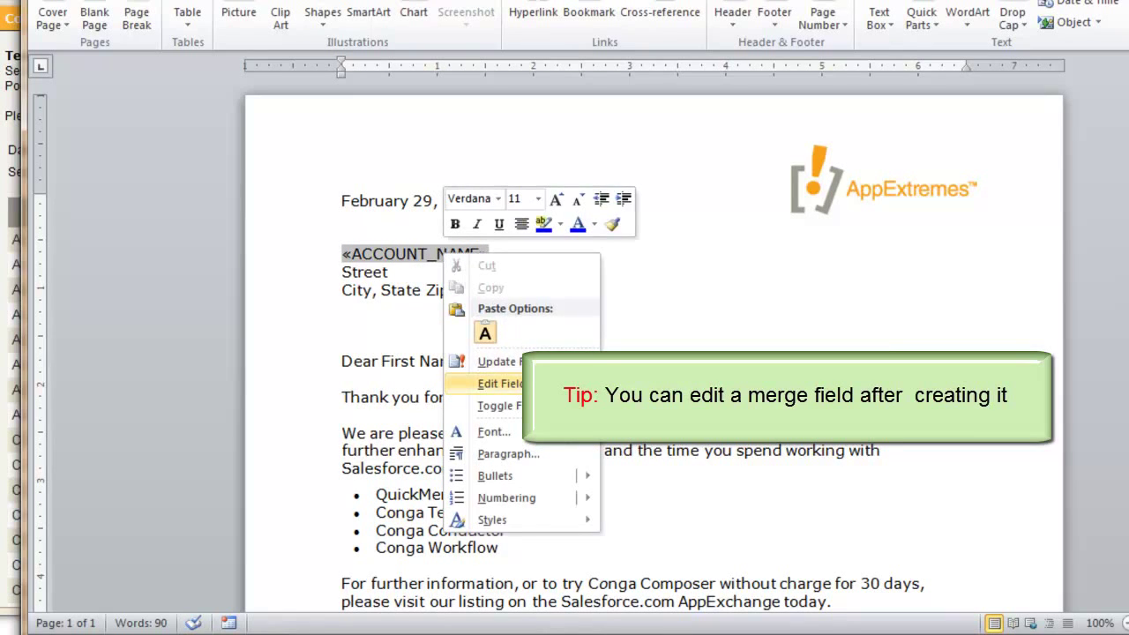
click(490, 384)
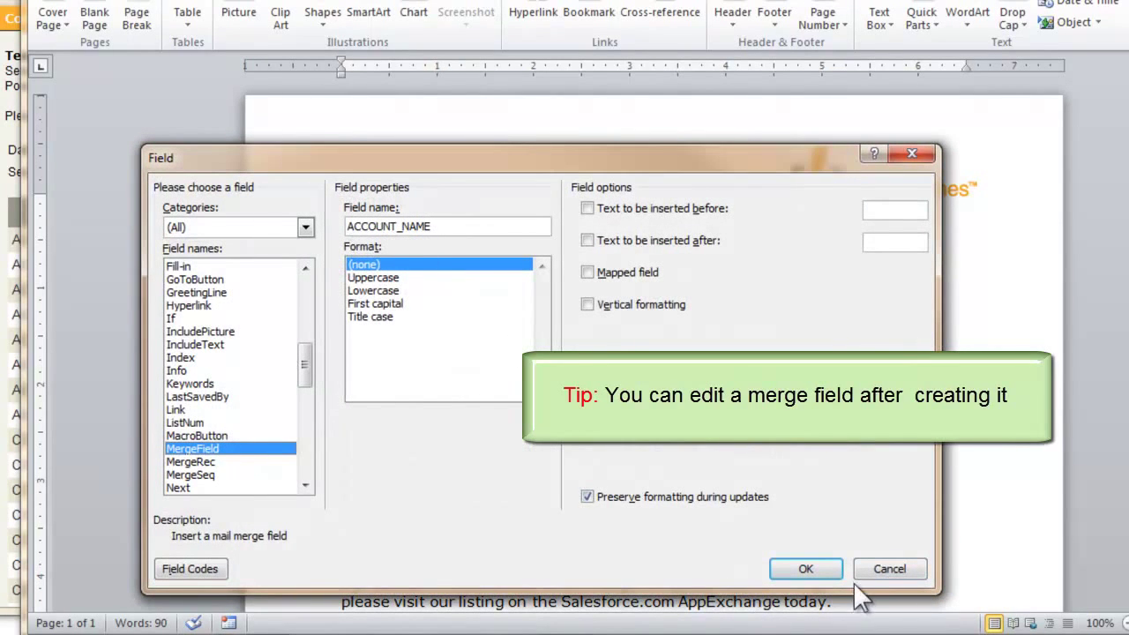
click(889, 569)
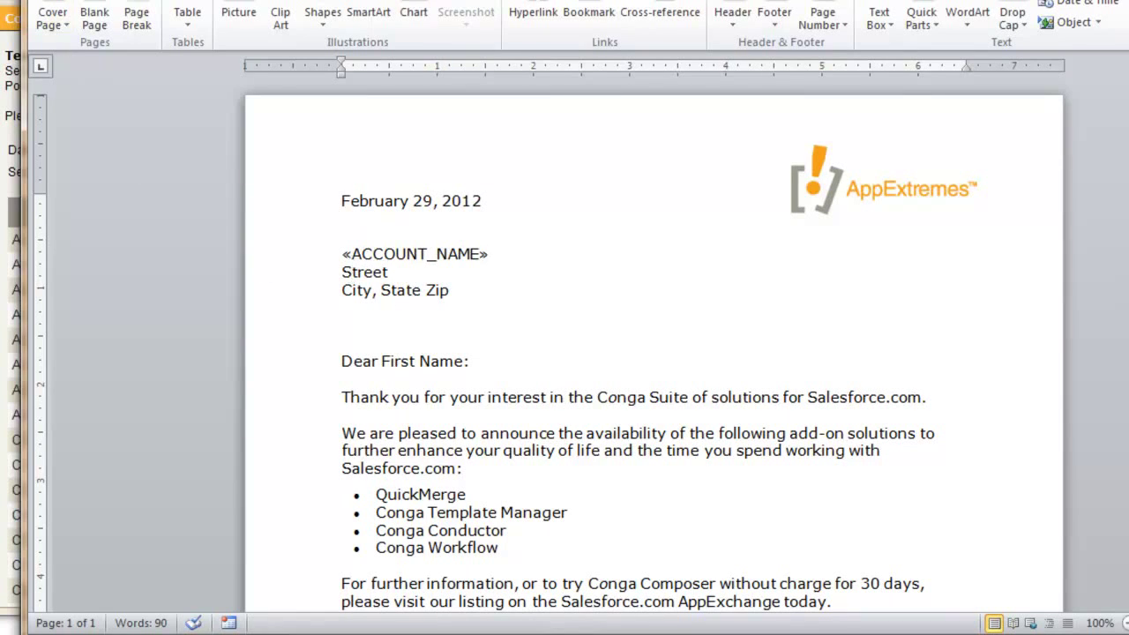
Switch to the Template Builder, search for "street" and copy the CONTACT_MAILINGSTREET merge field.
key(alt+Tab)
click(185, 173)
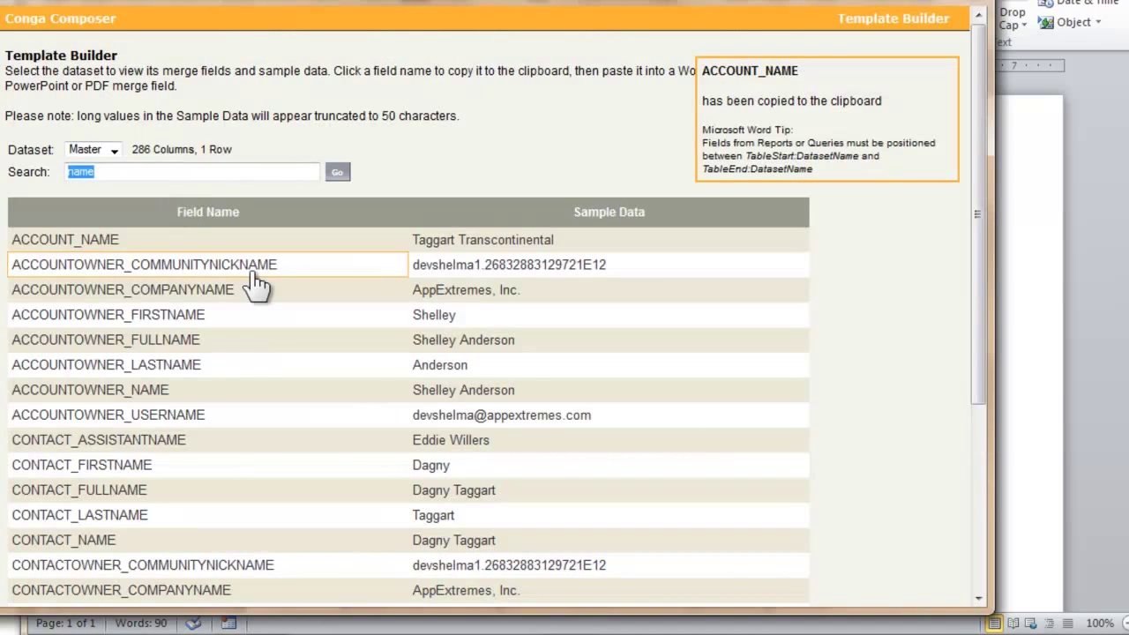
text(str)
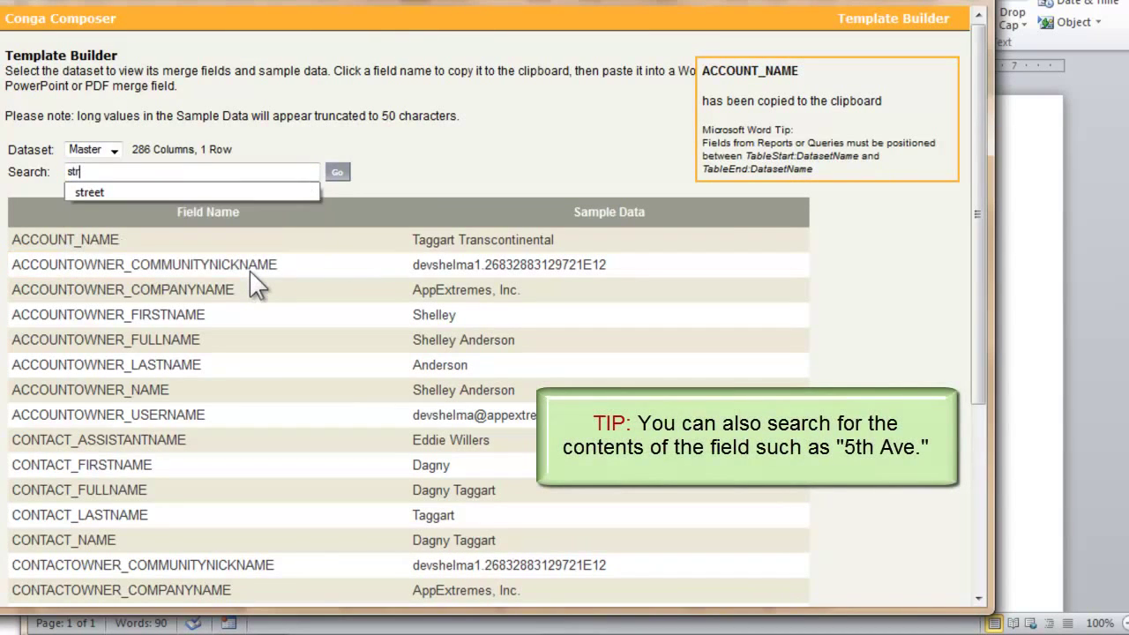
text(eet)
key(Return)
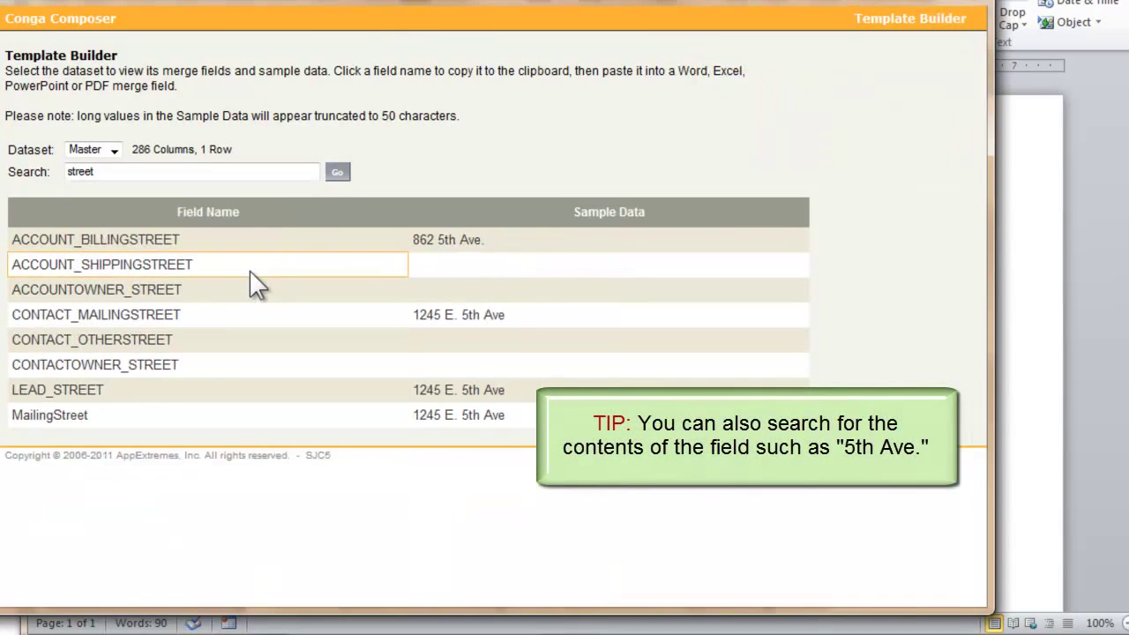
click(210, 322)
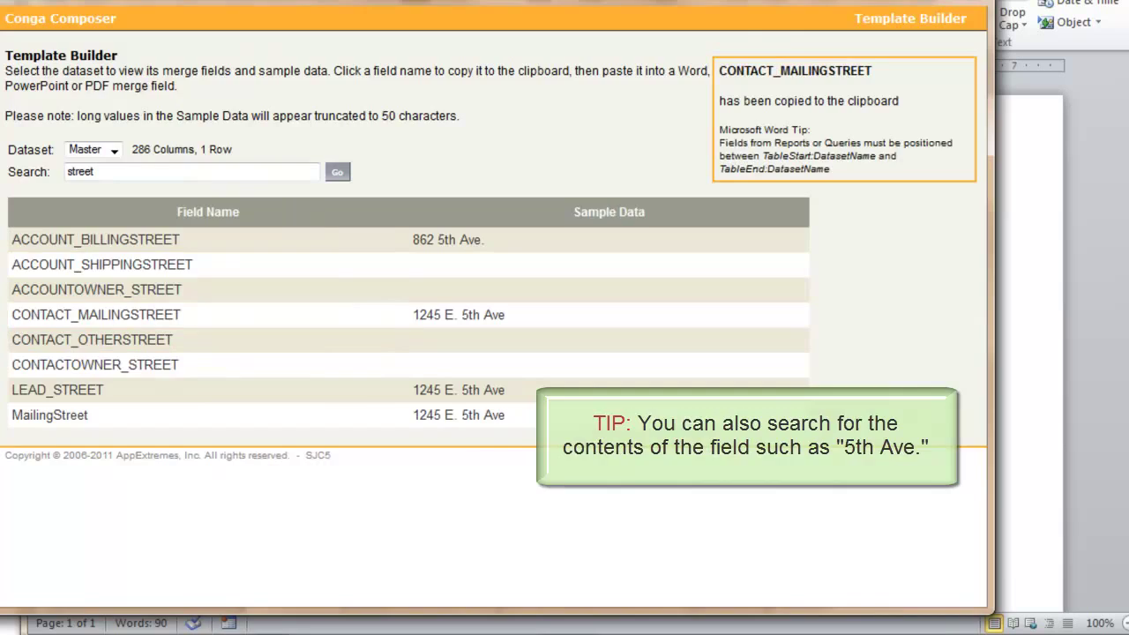
Switch to the Word letter and delete the "Street" placeholder below the account name field.
key(alt+Tab)
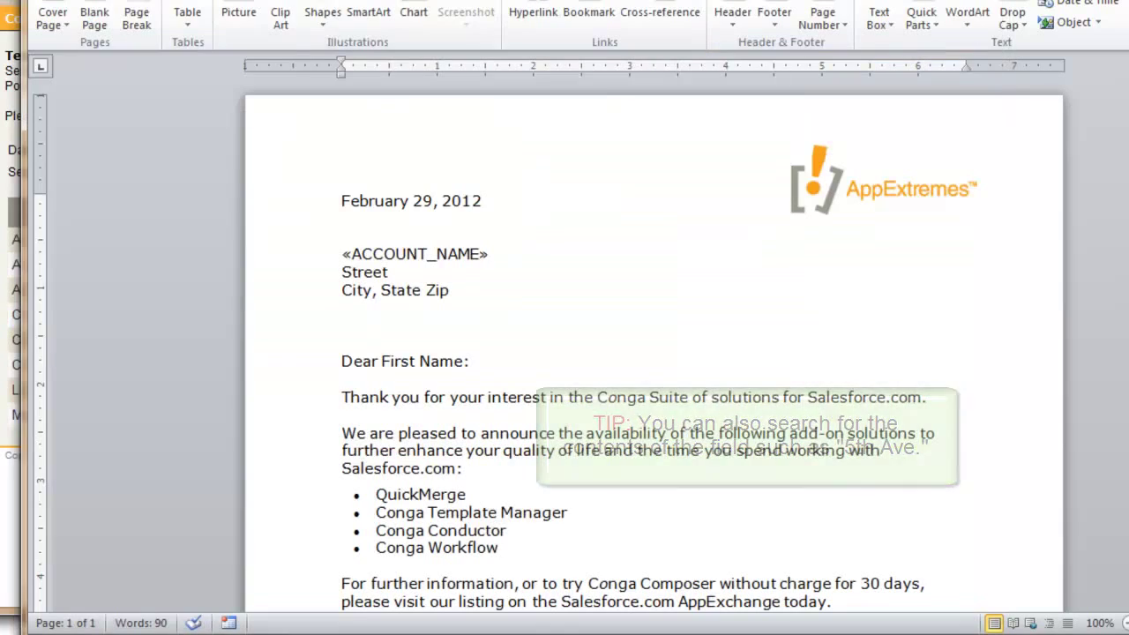
click(405, 272)
key(BackSpace)
key(BackSpace)
key(BackSpace)
key(BackSpace)
key(BackSpace)
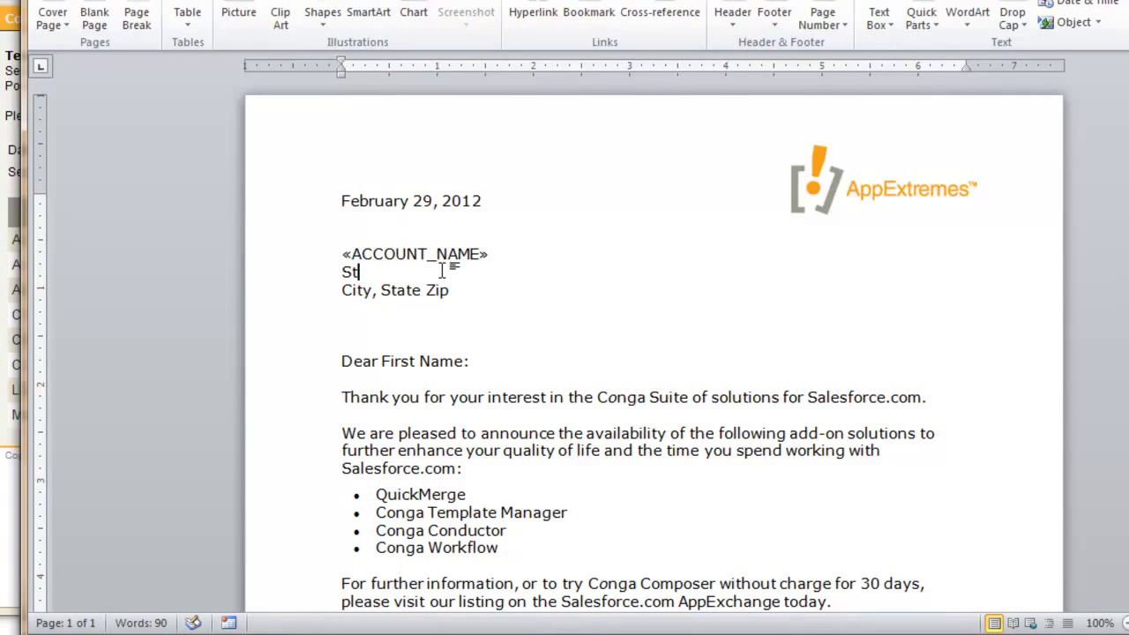
key(BackSpace)
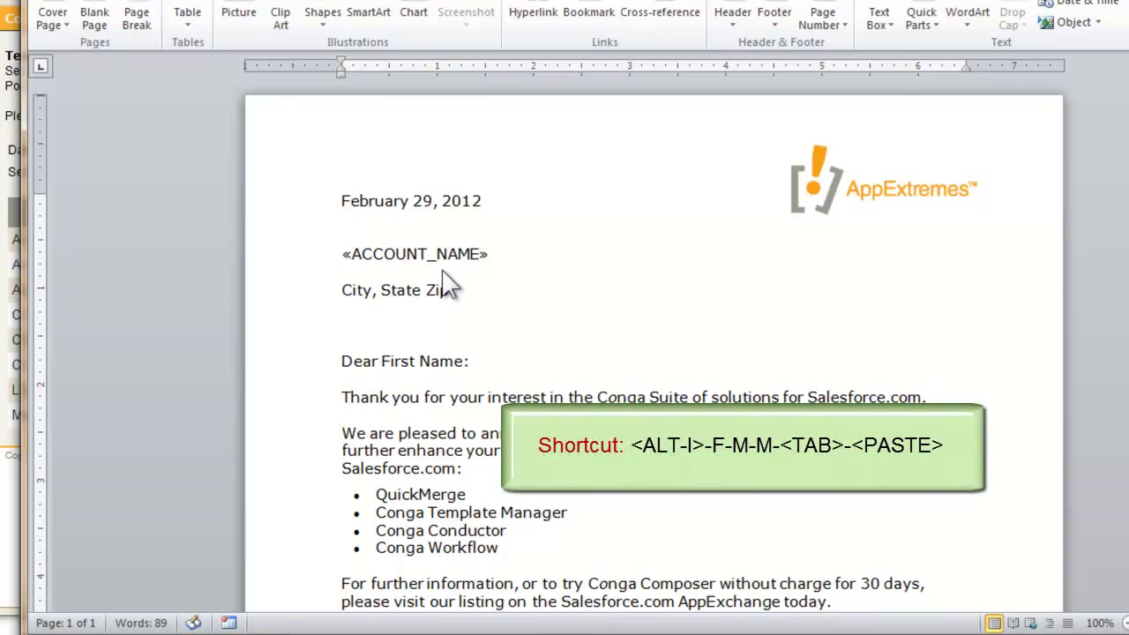
Insert a MergeField with the copied name CONTACT_MAILINGSTREET on the empty street line.
key(alt+i)
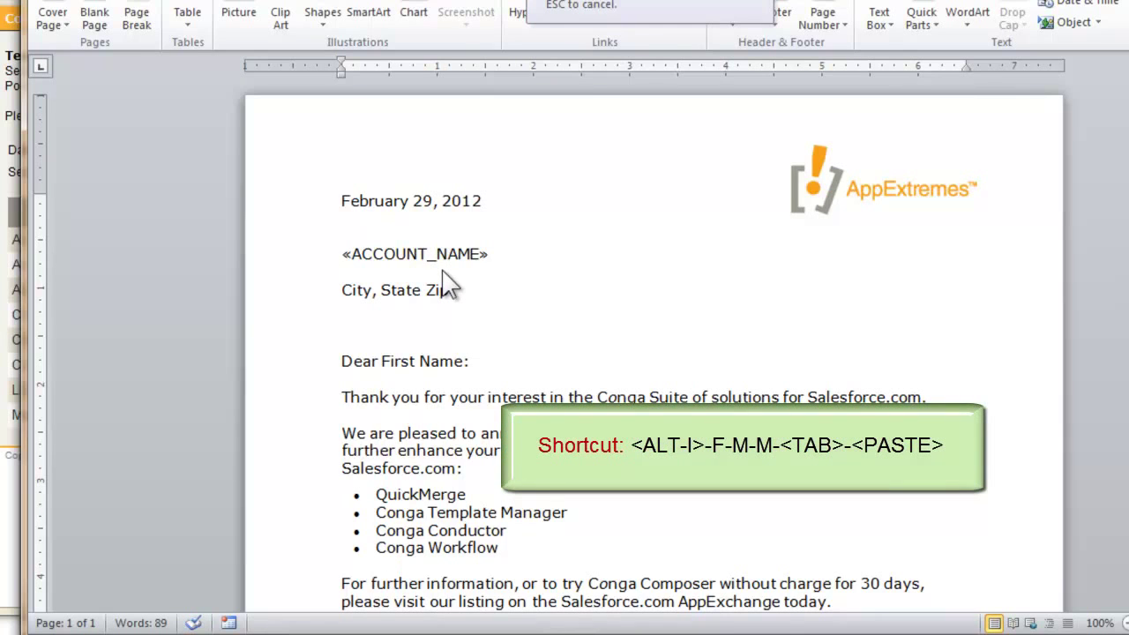
key(f)
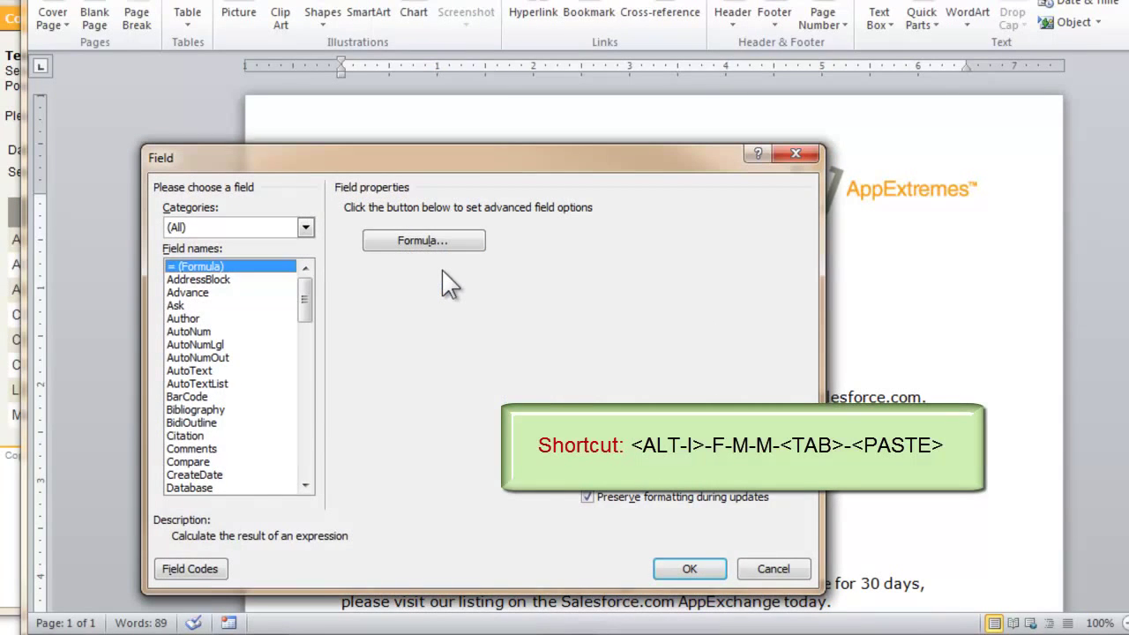
key(m)
key(m)
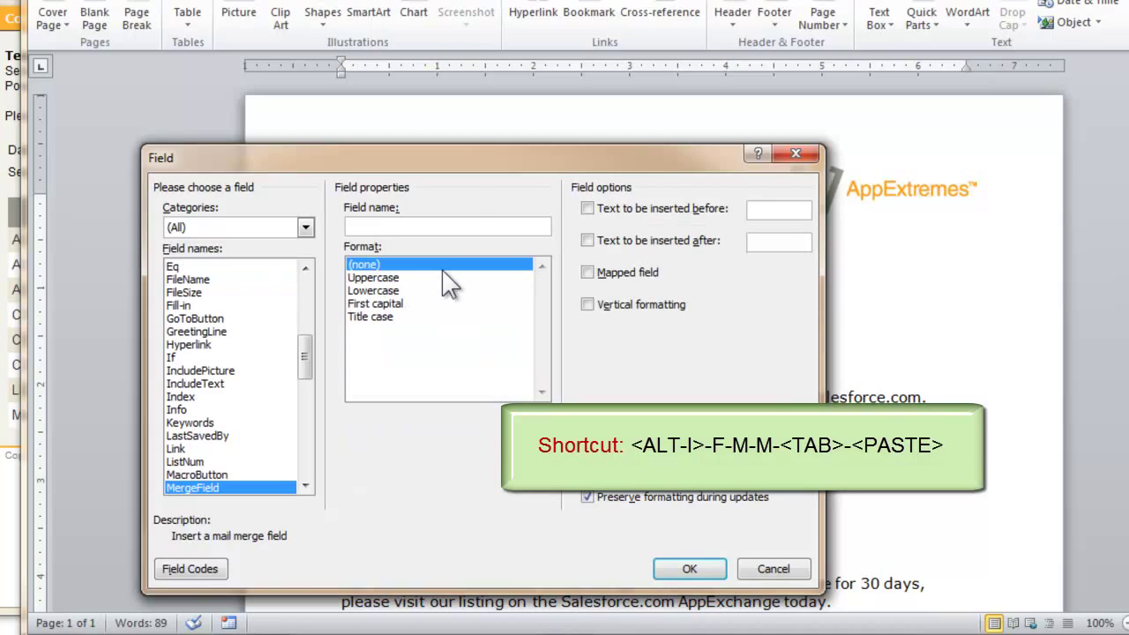
key(Tab)
key(ctrl+v)
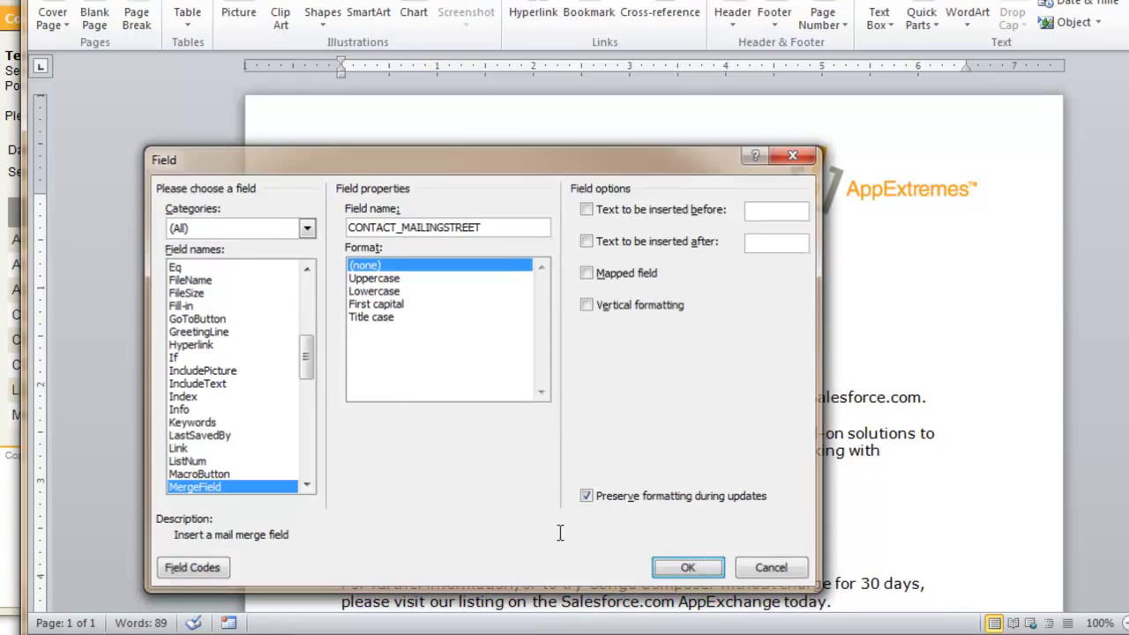
key(Return)
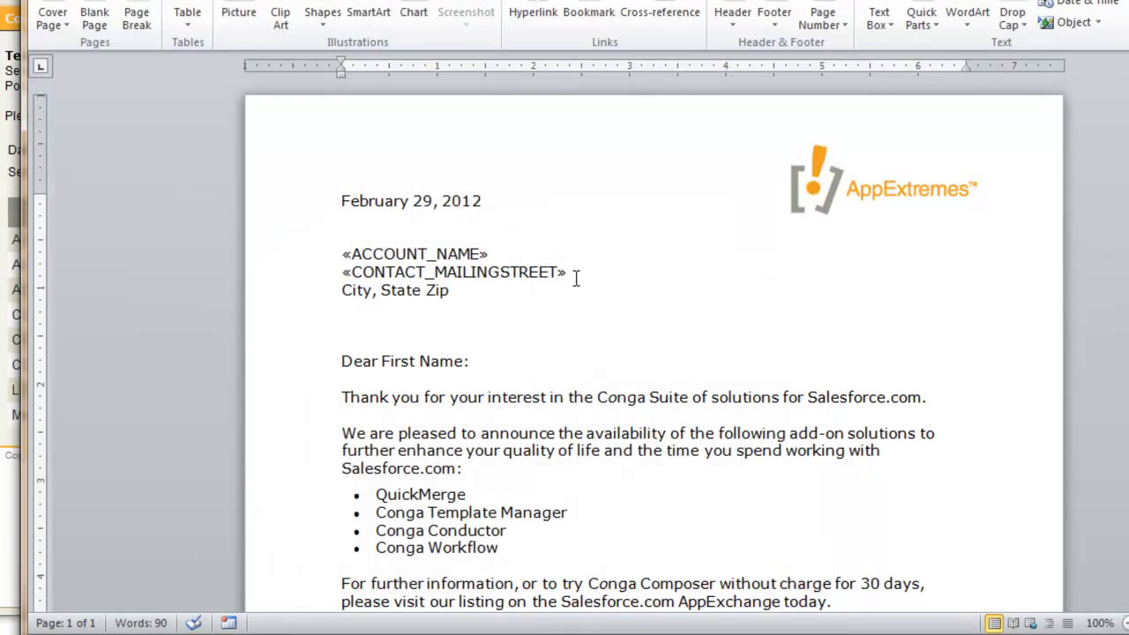
Switch to the Template Builder, search for "city" and copy the CONTACT_MAILINGCITY merge field.
key(alt+Tab)
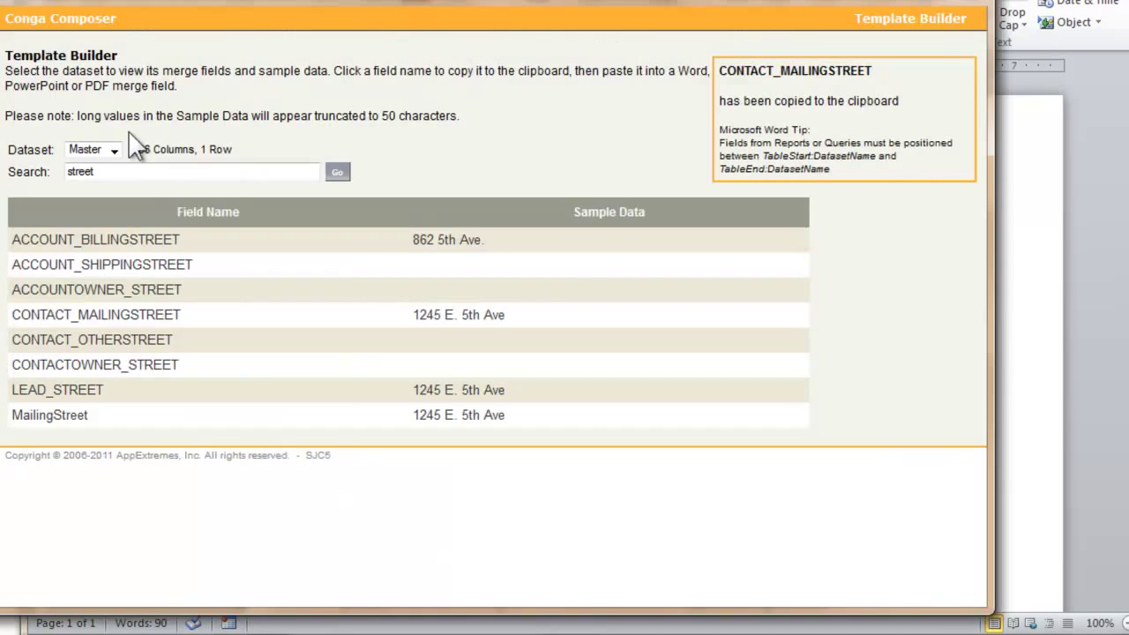
drag(156, 171, 13, 171)
text(city)
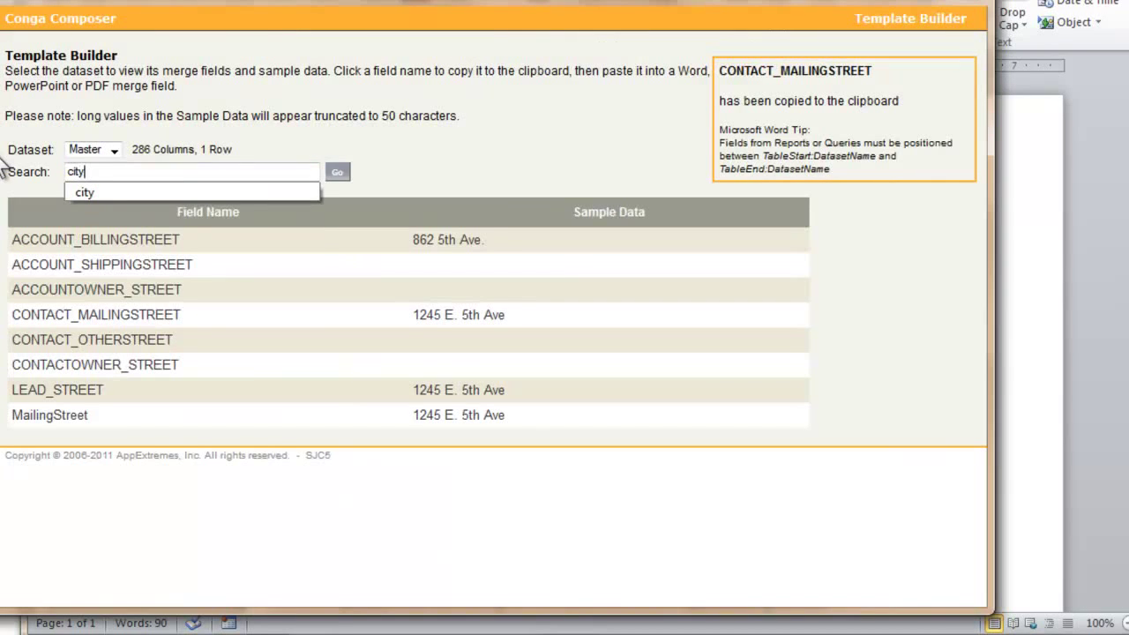
key(Return)
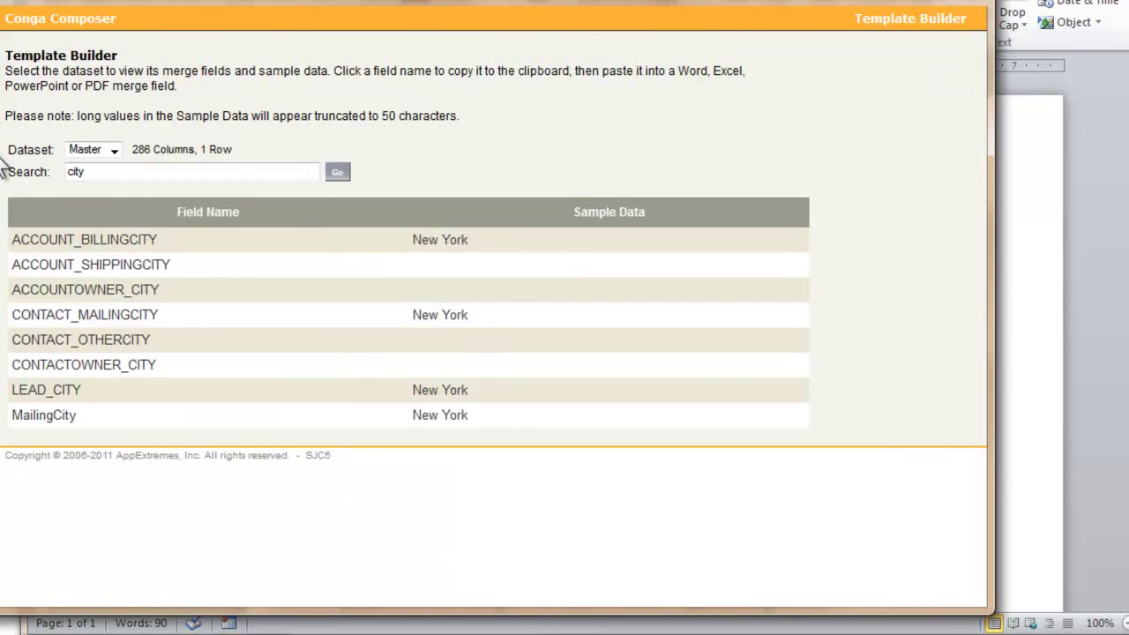
click(106, 314)
Switch to the Word letter and delete the "City" placeholder before the comma, below the street field.
key(alt+Tab)
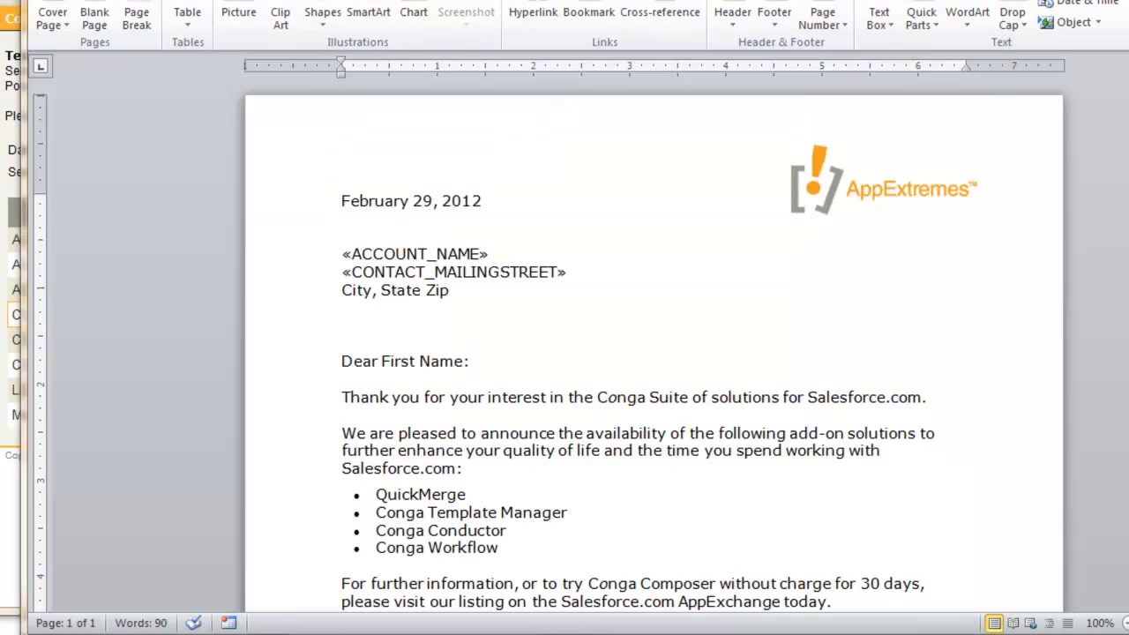
click(370, 291)
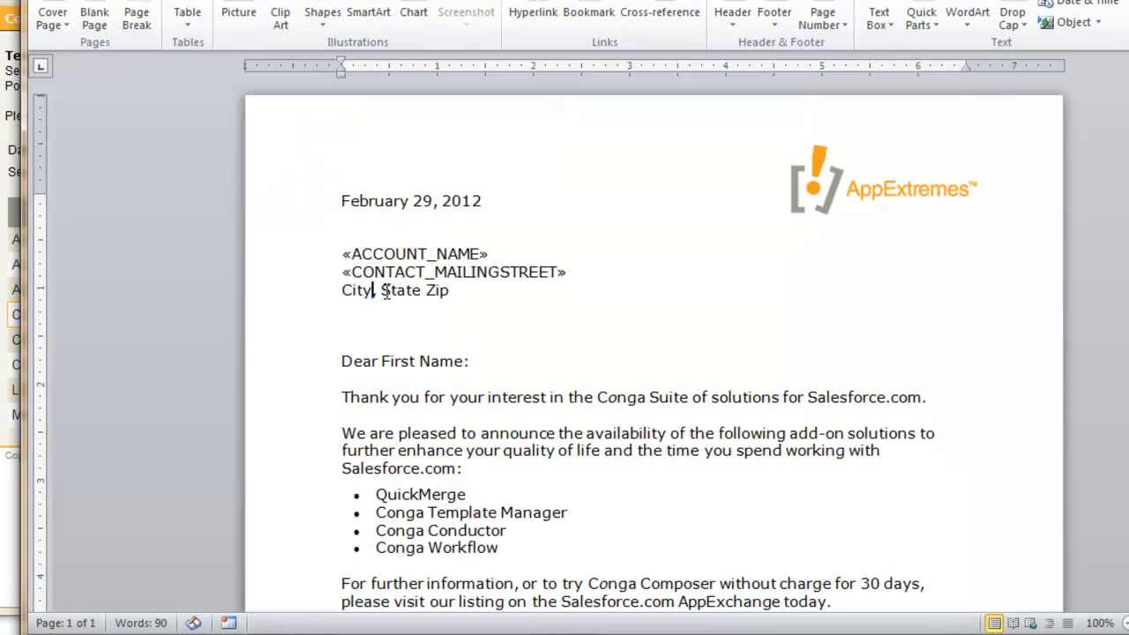
key(BackSpace)
key(BackSpace)
key(BackSpace)
key(BackSpace)
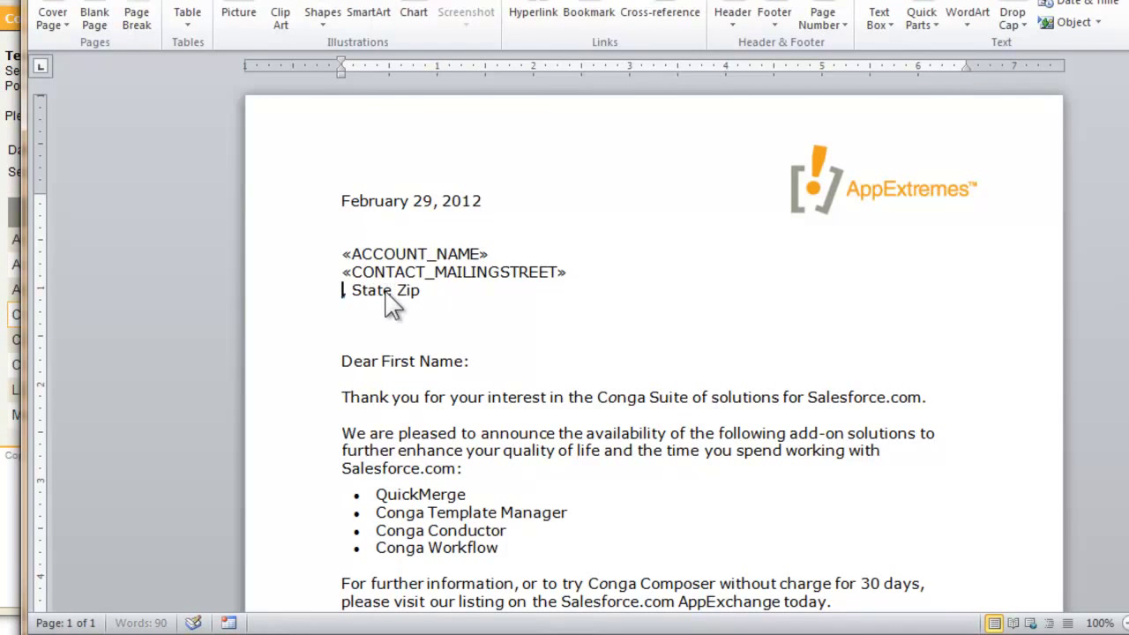
Insert a MergeField with the copied name CONTACT_MAILINGCITY in front of the comma.
key(alt+n)
key(q)
key(f)
key(ctrl+v)
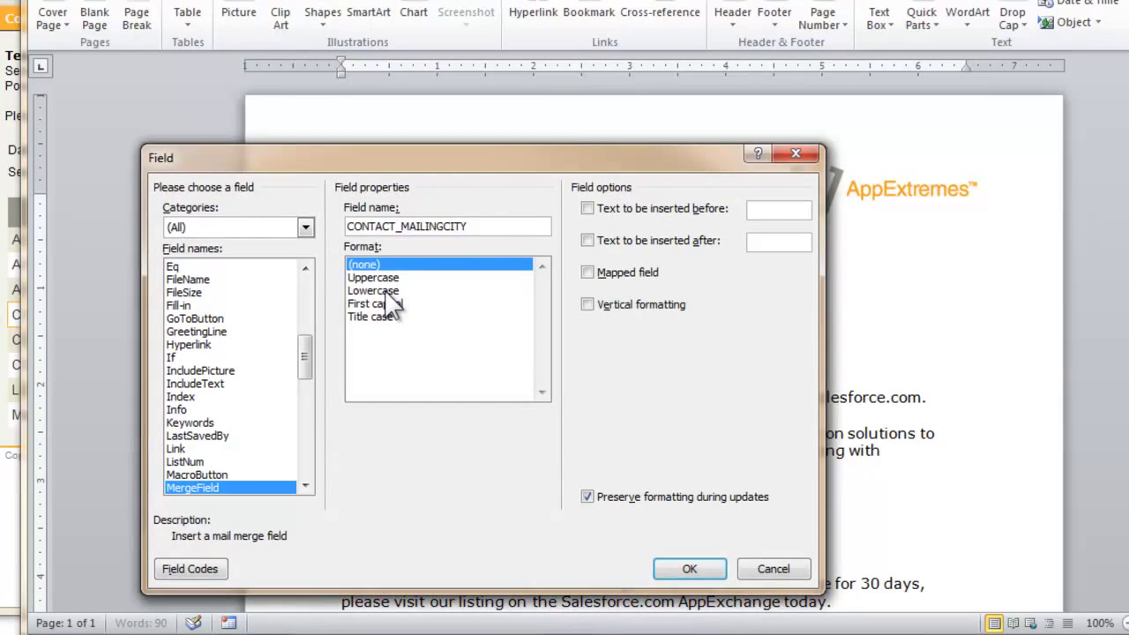
key(Return)
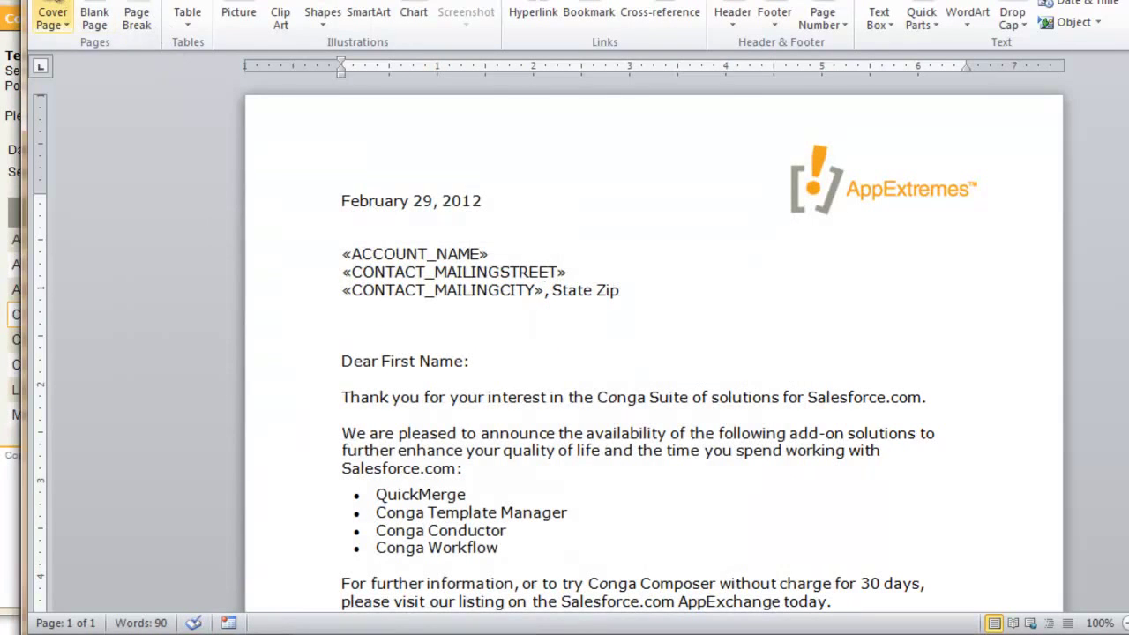
Switch to the Template Builder, search for "state" and copy the CONTACT_MAILINGSTATE merge field.
key(alt+Tab)
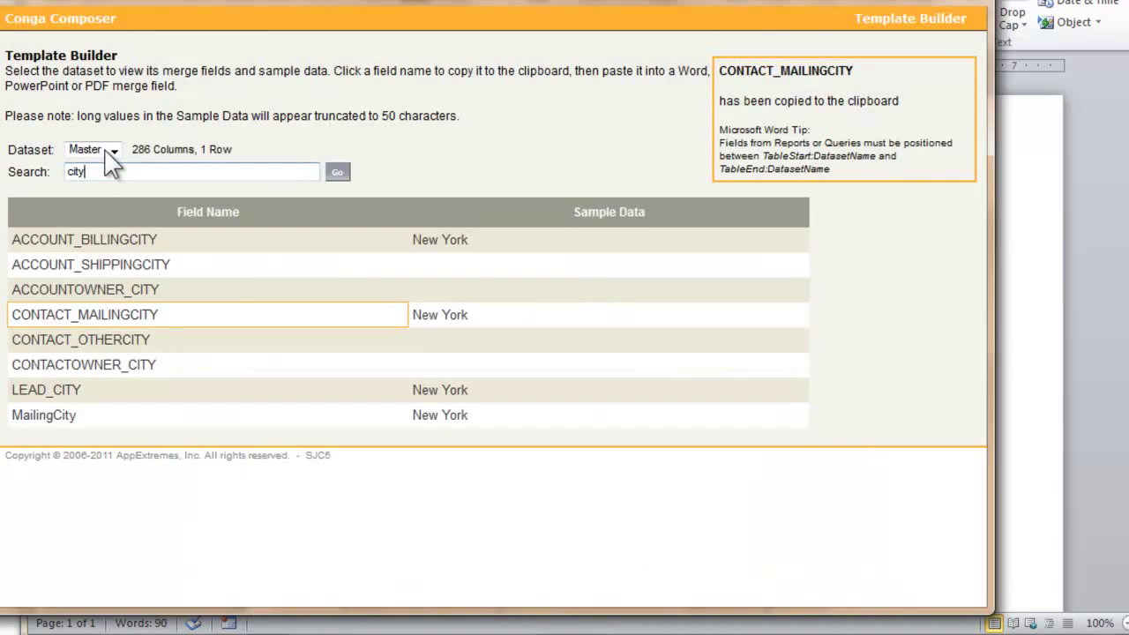
key(BackSpace)
key(BackSpace)
key(BackSpace)
key(BackSpace)
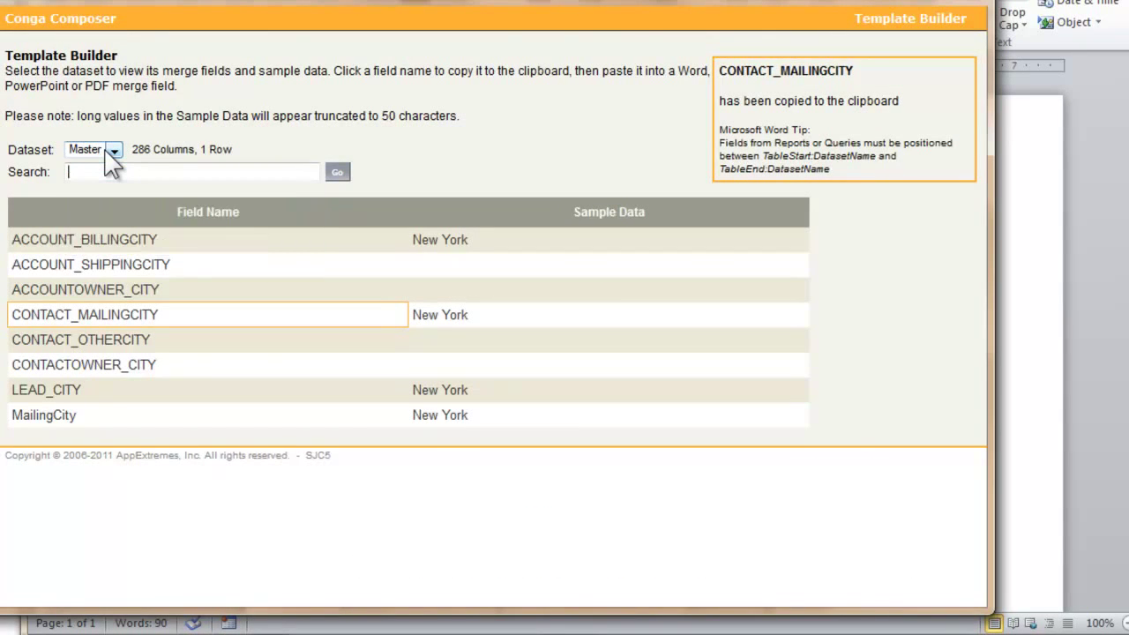
text(state)
key(Return)
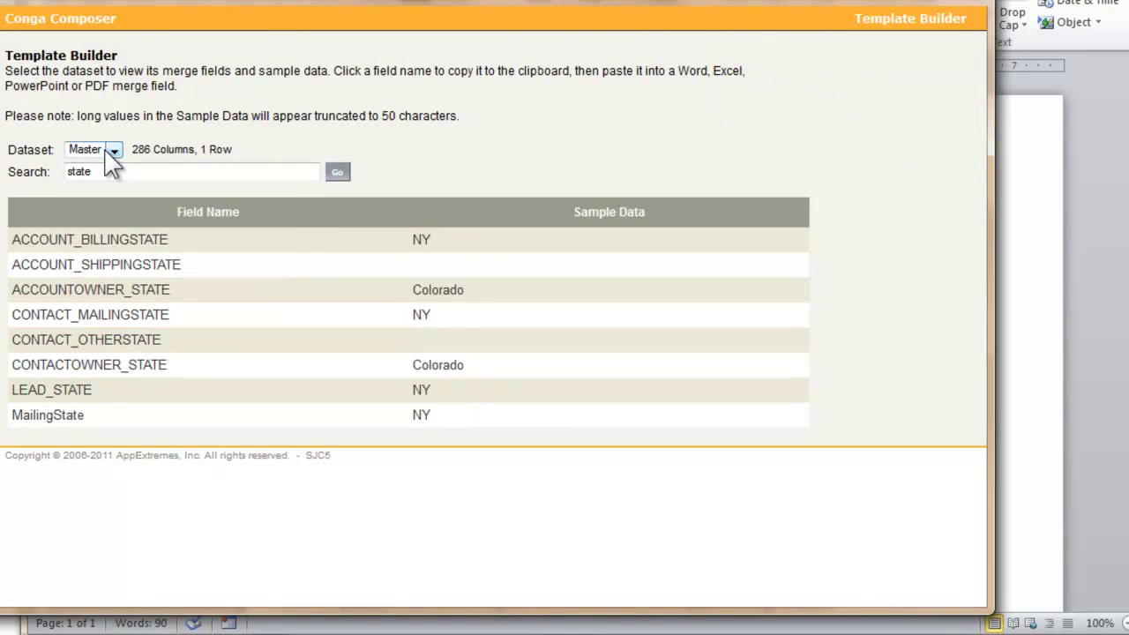
click(118, 318)
Switch to the Word letter and delete the "State" placeholder between the city field's comma and "Zip".
key(alt+Tab)
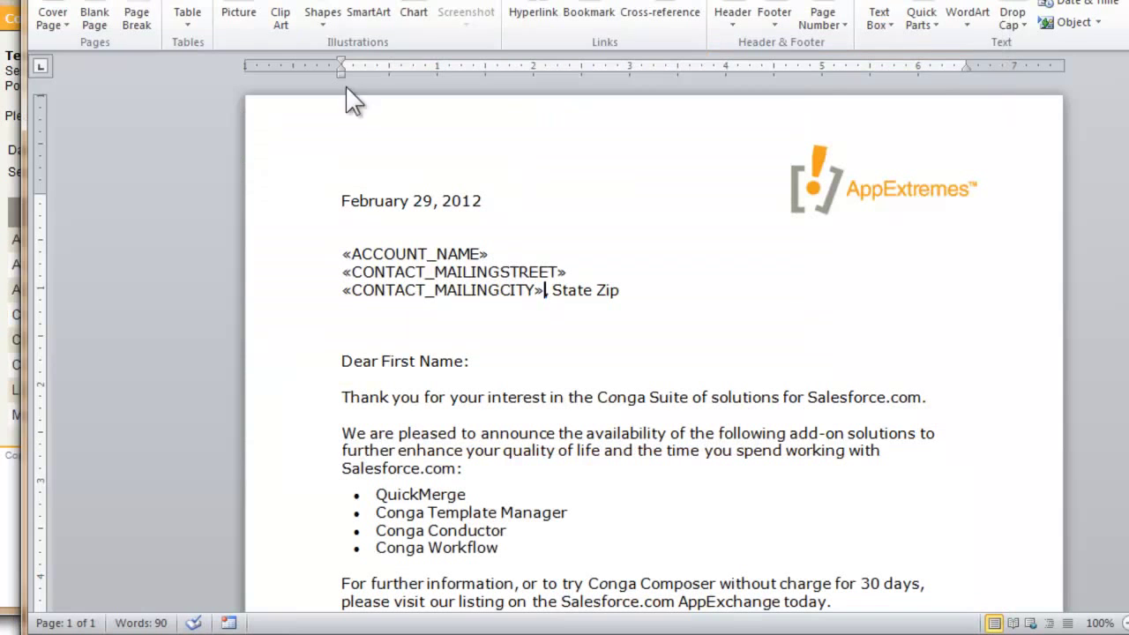
click(594, 291)
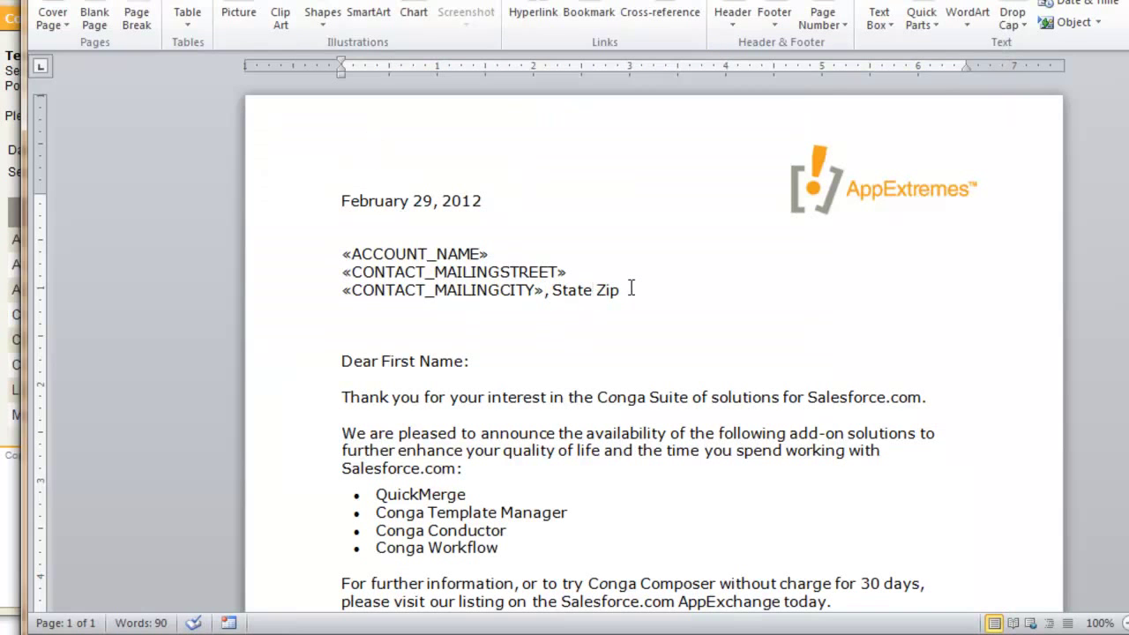
key(BackSpace)
key(BackSpace)
key(BackSpace)
key(BackSpace)
key(BackSpace)
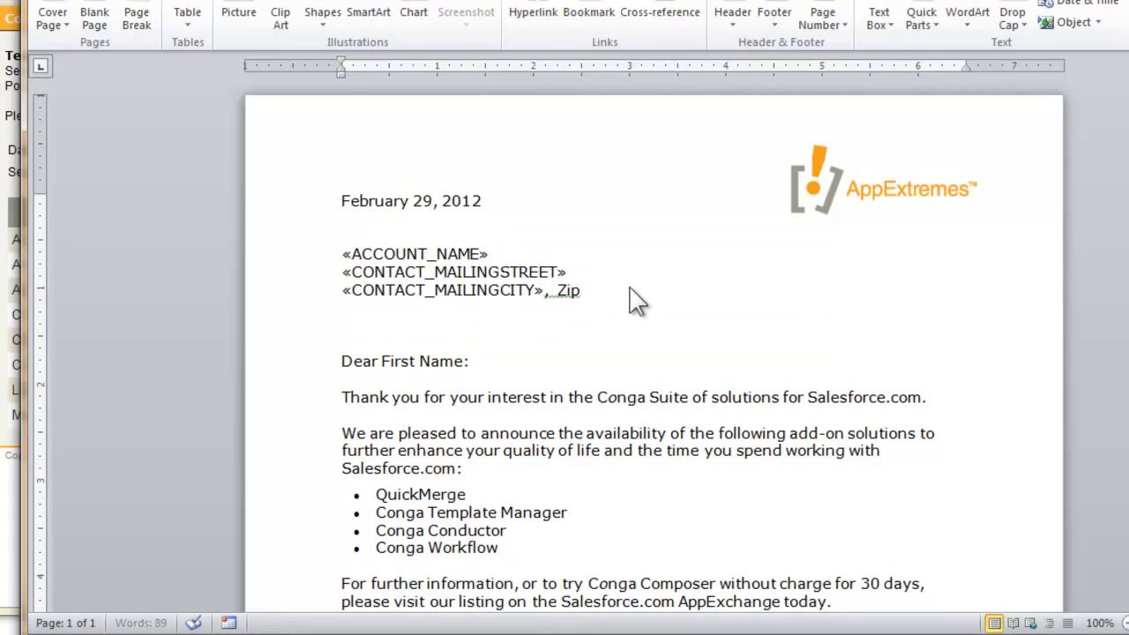
Insert a MergeField with the copied name CONTACT_MAILINGSTATE before "Zip" in the address block.
key(alt+n)
key(q)
key(f)
key(m)
key(e)
key(Tab)
key(ctrl+v)
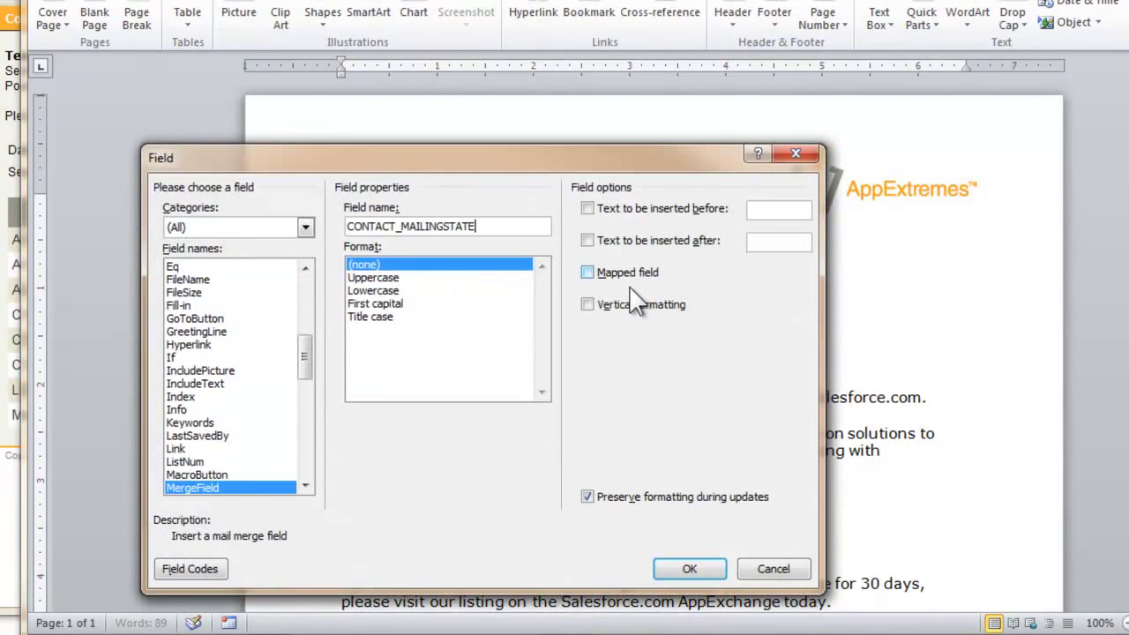
key(Return)
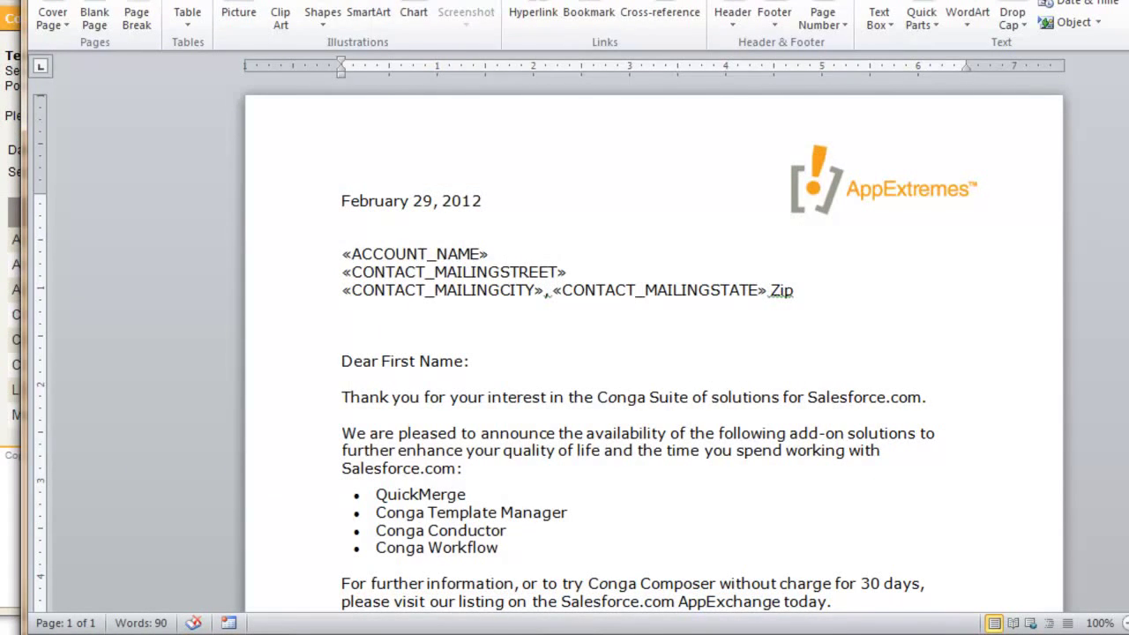
Switch to the Template Builder, search for "postal" and copy the CONTACT_MAILINGPOSTALCODE merge field.
key(alt+Tab)
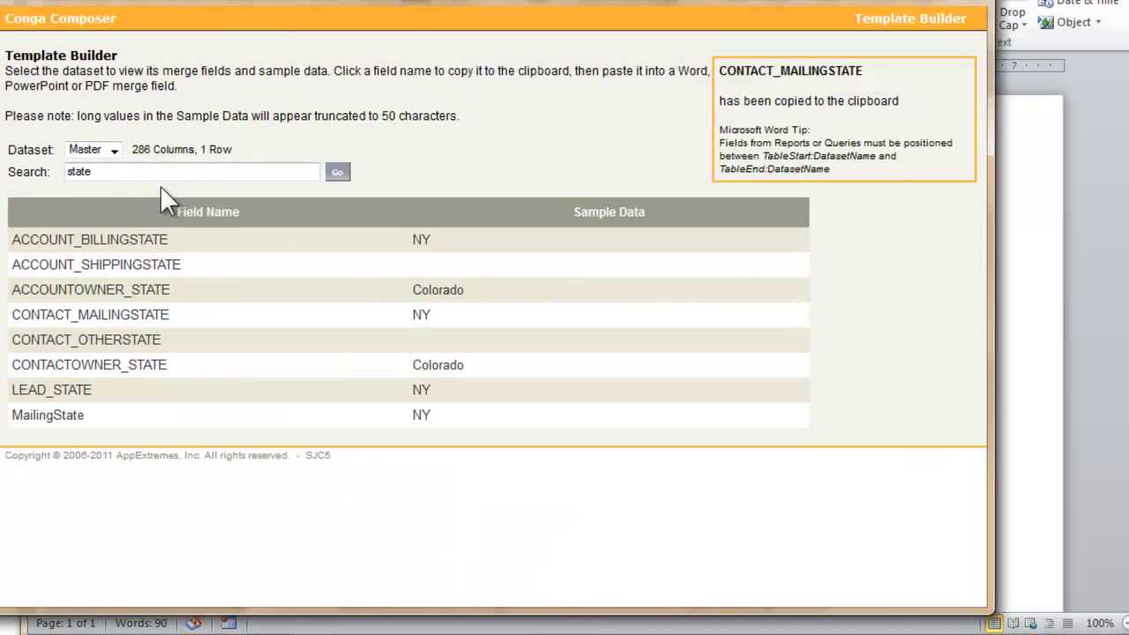
key(BackSpace)
key(BackSpace)
key(BackSpace)
key(BackSpace)
key(BackSpace)
text(po)
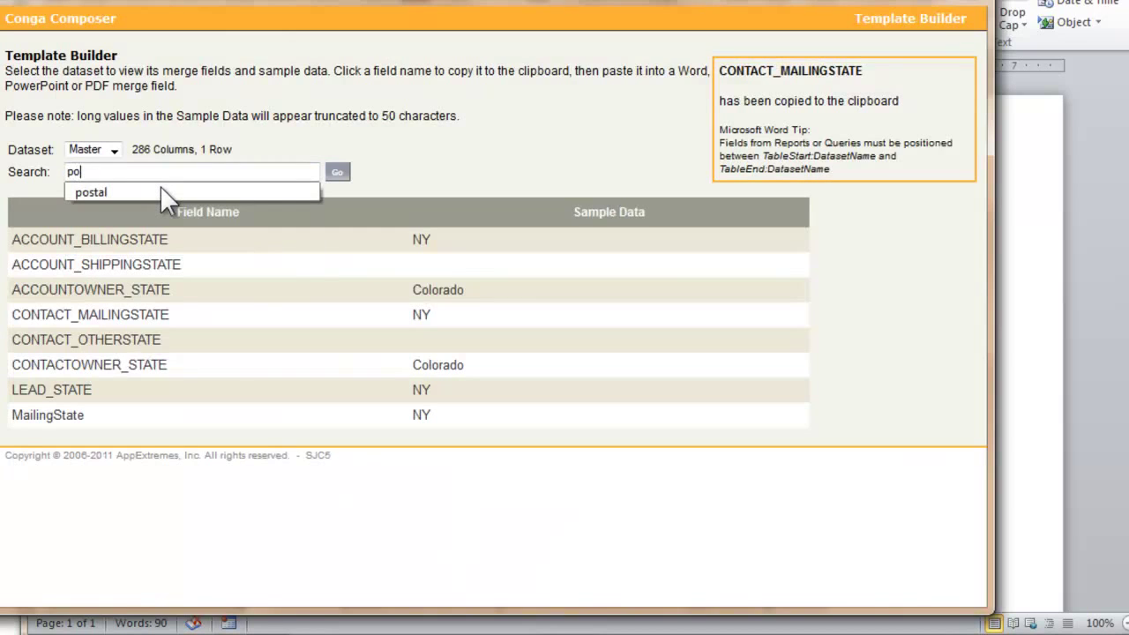
text(stal)
key(Return)
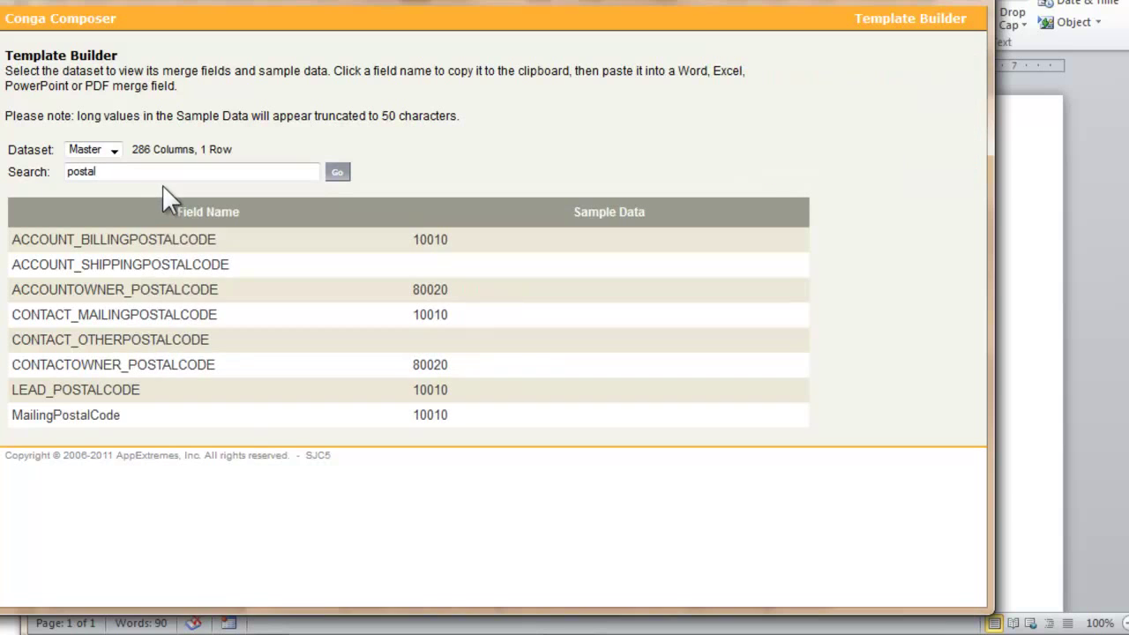
click(176, 319)
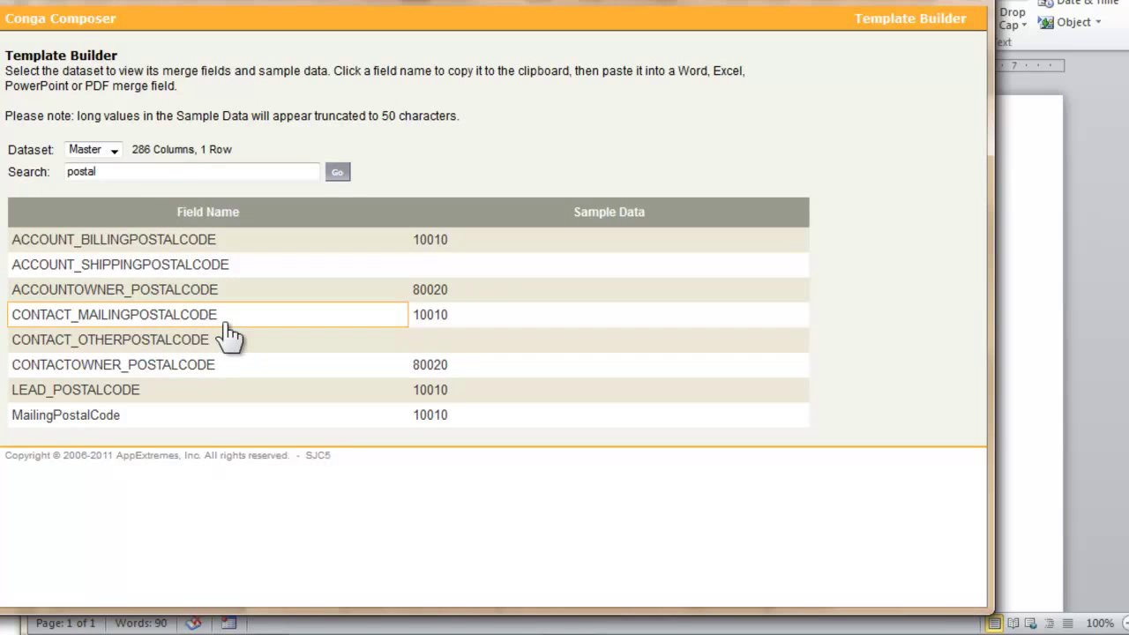
click(224, 323)
Switch to the Word letter and delete the "Zip" placeholder after the state field.
key(alt+Tab)
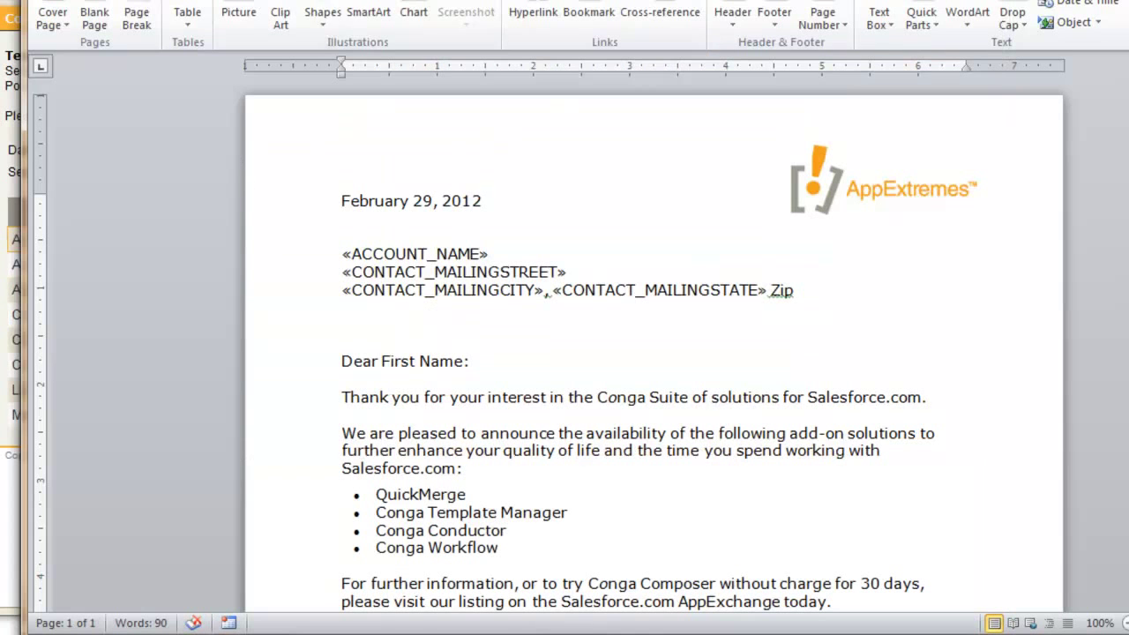
click(807, 296)
key(BackSpace)
key(BackSpace)
key(BackSpace)
Insert a MergeField with the copied name CONTACT_MAILINGPOSTALCODE after the state field.
key(alt+n)
key(q)
key(f)
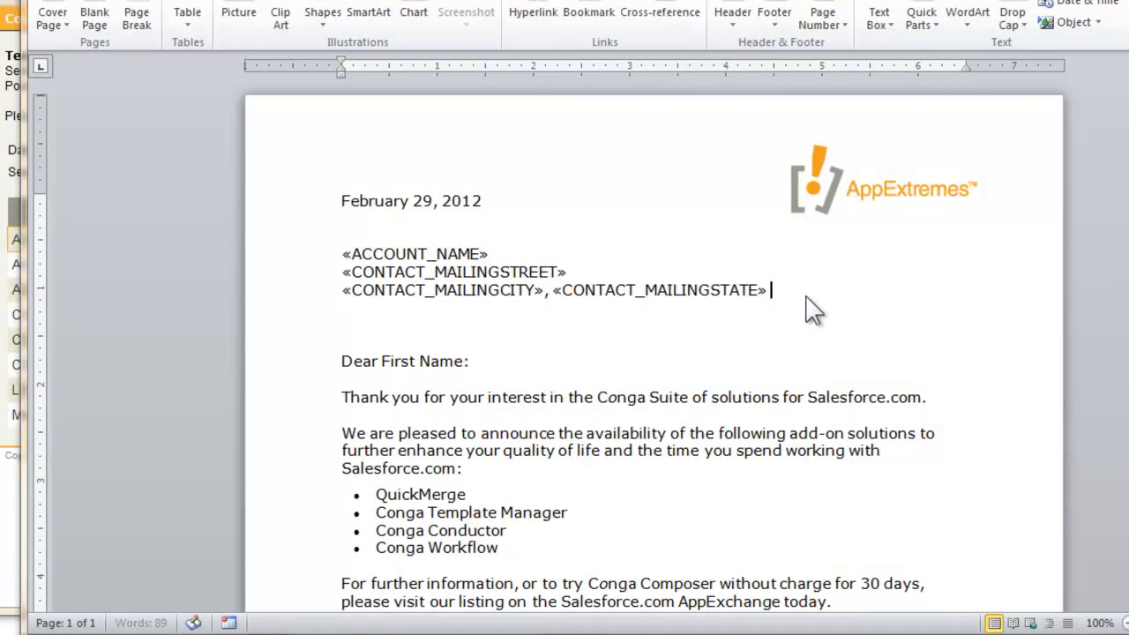
key(ctrl+v)
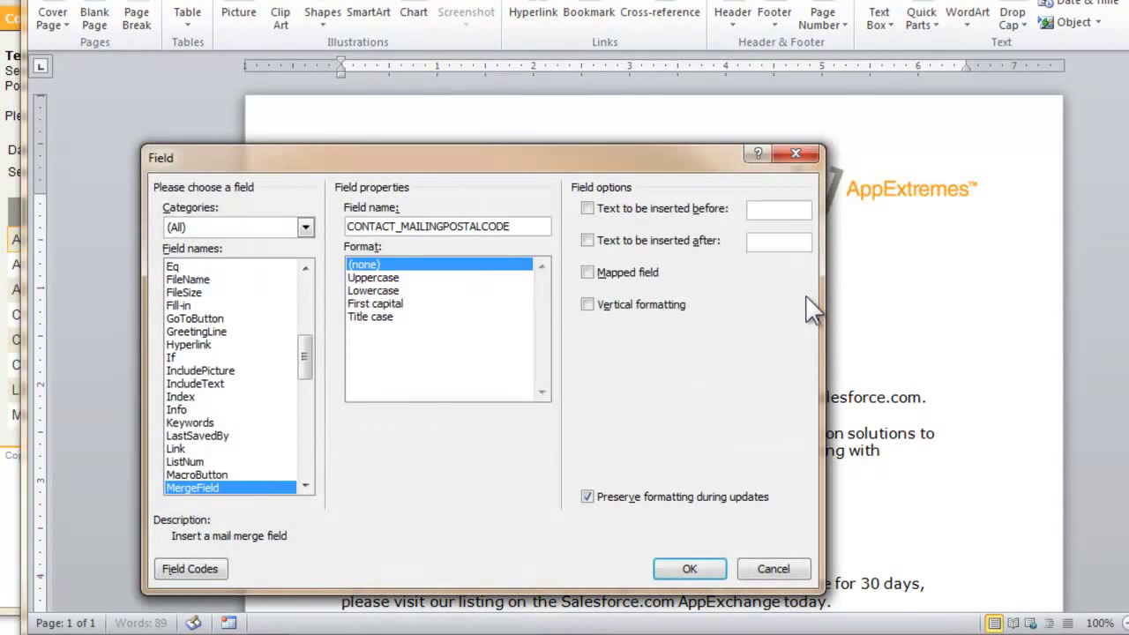
key(Return)
Delete the "First Name" placeholder from the "Dear" salutation, keeping the colon.
click(465, 381)
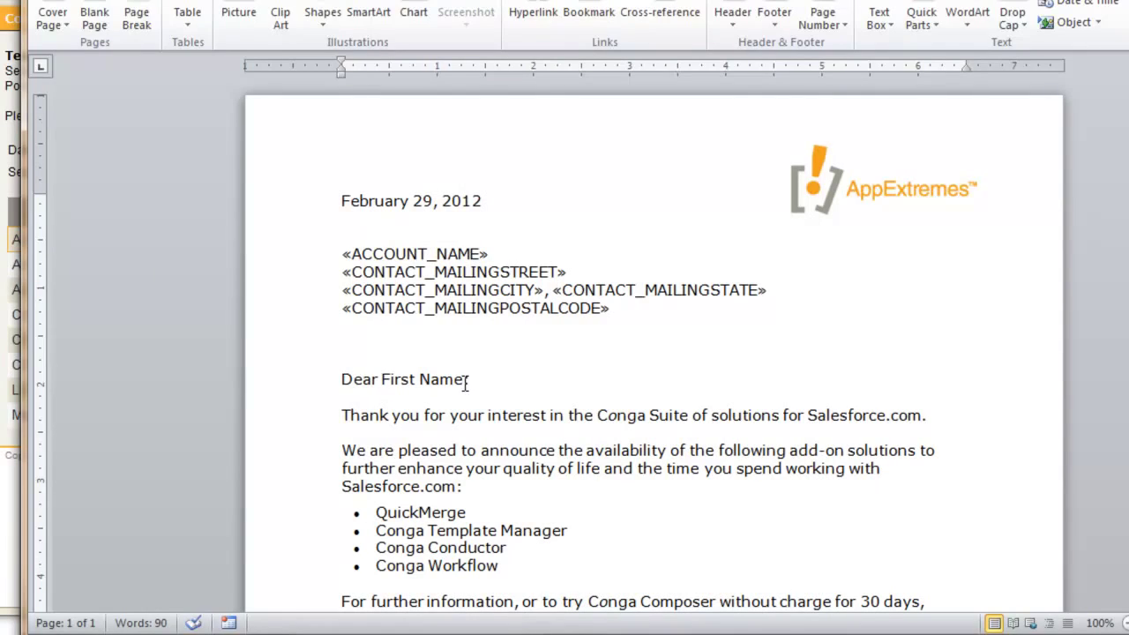
key(BackSpace)
key(BackSpace)
key(BackSpace)
key(BackSpace)
key(BackSpace)
key(BackSpace)
key(BackSpace)
key(BackSpace)
key(BackSpace)
key(BackSpace)
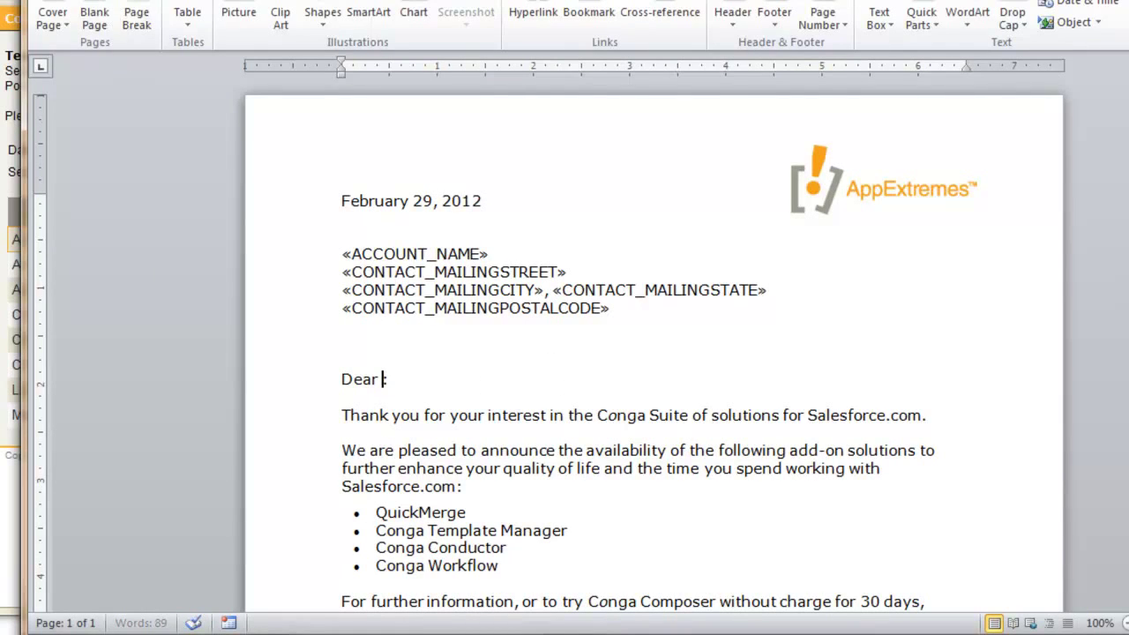
Switch to the Template Builder, search for "name" and copy the CONTACT_FIRSTNAME merge field.
key(alt+Tab)
click(122, 172)
key(BackSpace)
key(BackSpace)
key(BackSpace)
key(BackSpace)
key(BackSpace)
key(BackSpace)
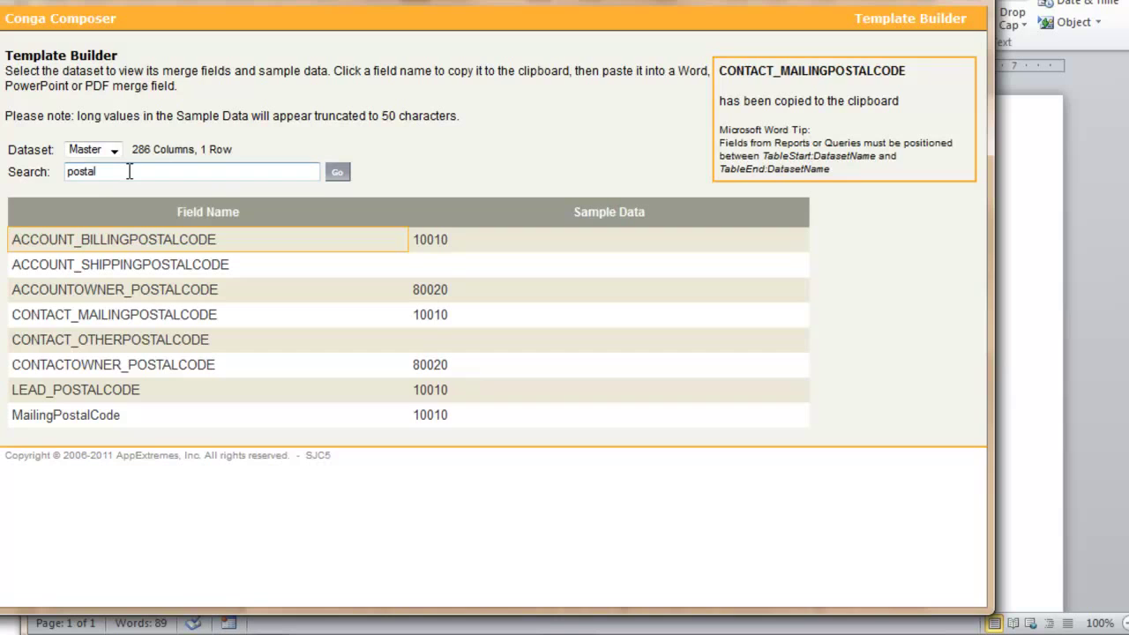
text(name)
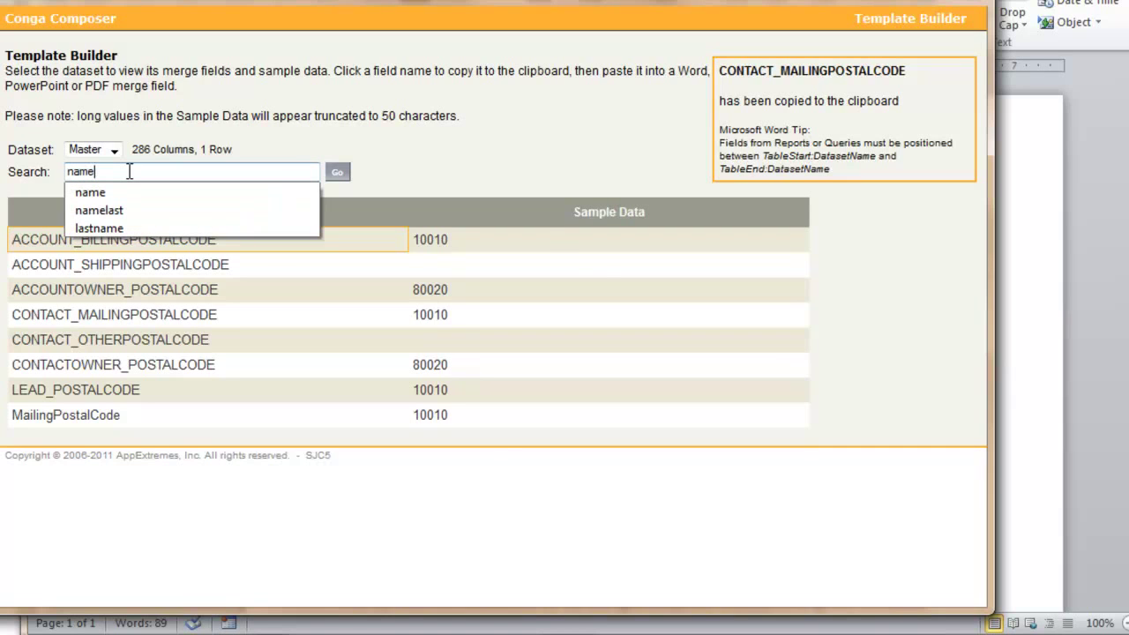
key(Return)
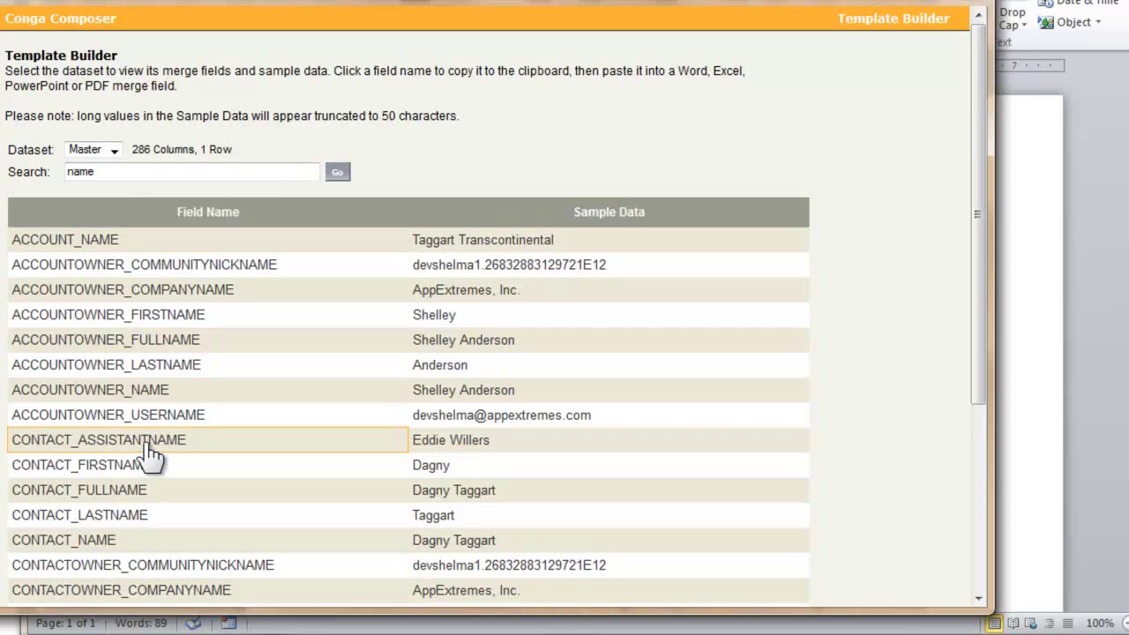
click(176, 481)
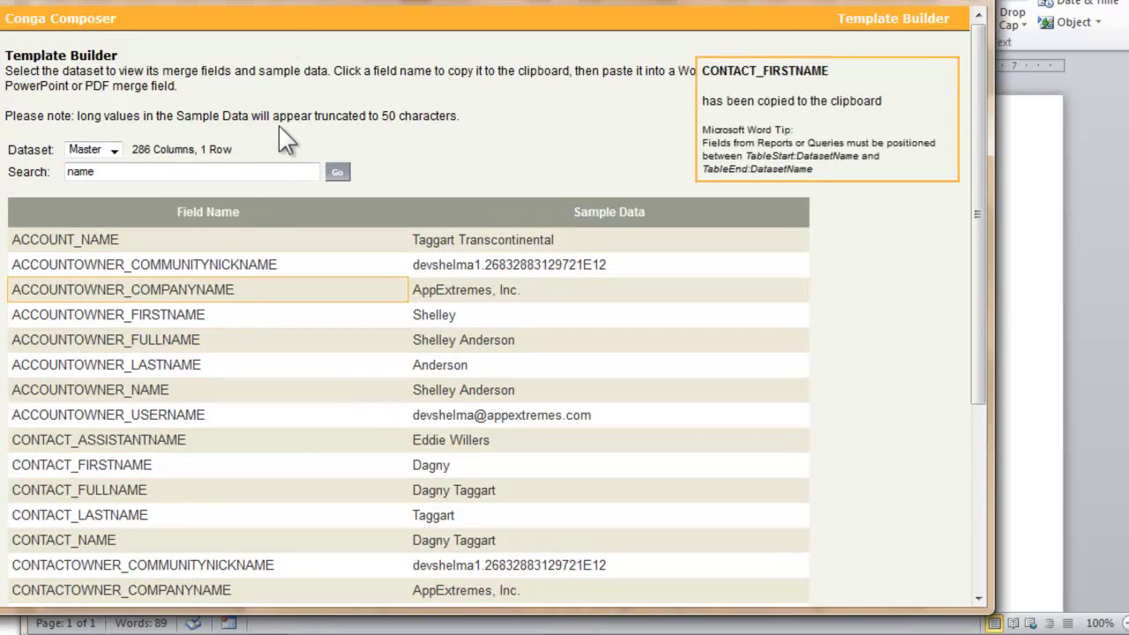
Switch to the Word letter and insert a MergeField named CONTACT_FIRSTNAME between "Dear" and the colon.
key(alt+Tab)
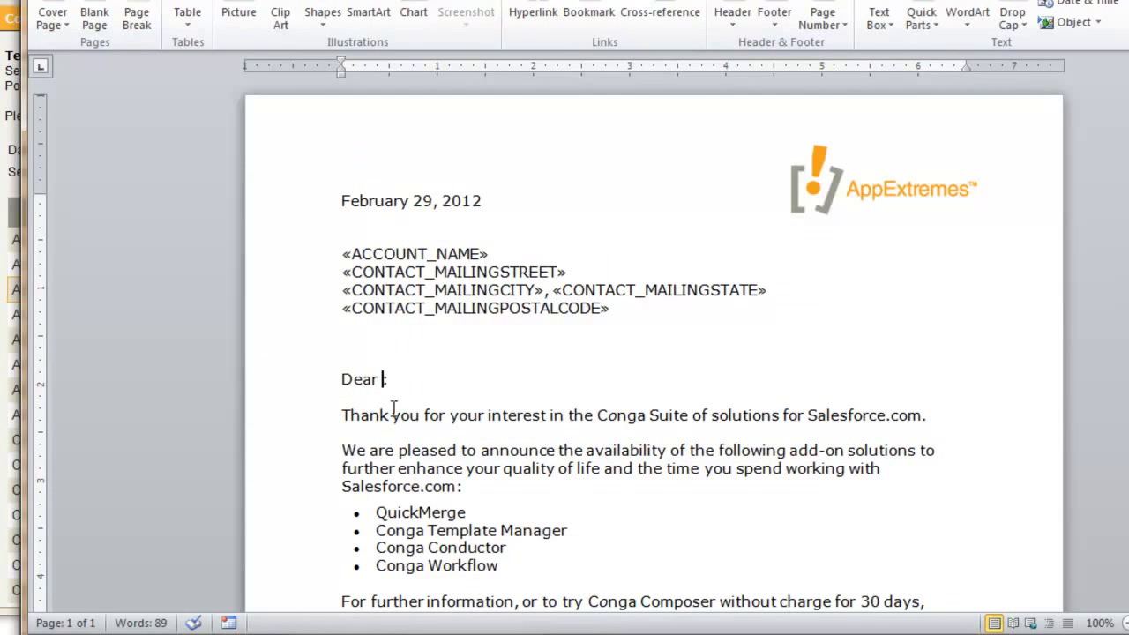
key(alt+n)
key(q)
key(f)
key(ctrl+v)
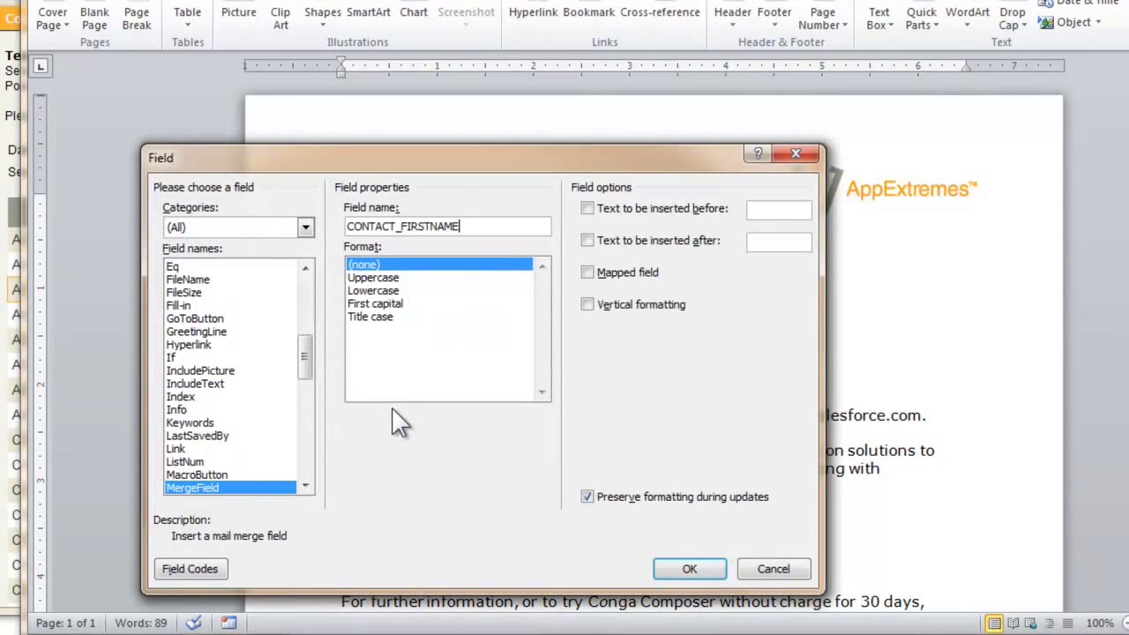
key(Return)
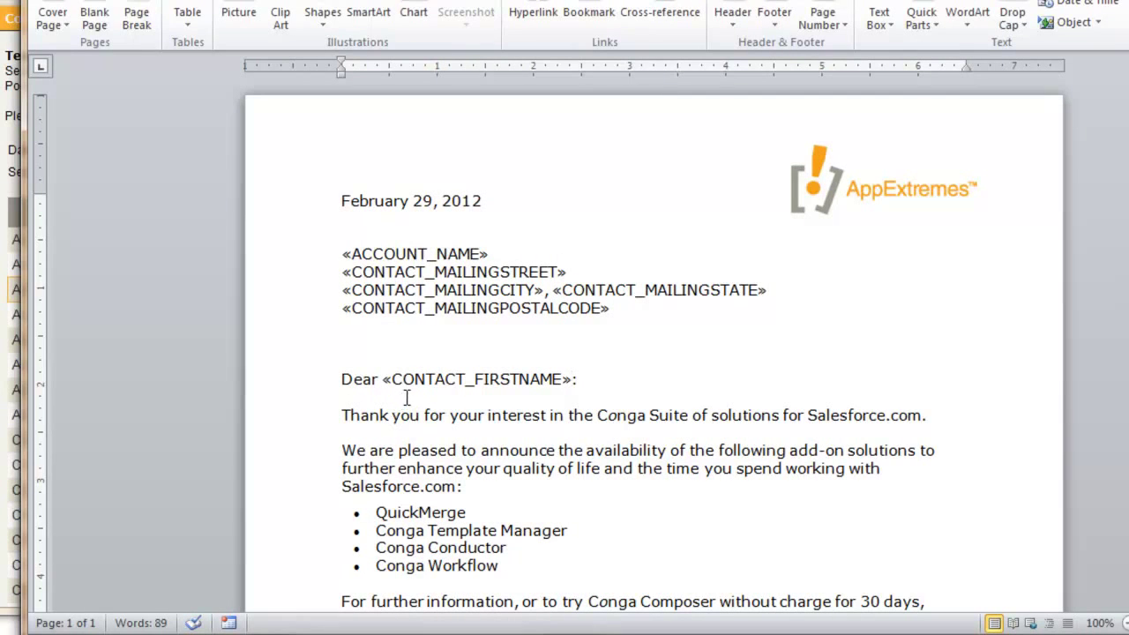
Delete the date text "February 29, 2012" above the address block.
click(485, 201)
key(BackSpace)
key(BackSpace)
key(BackSpace)
key(BackSpace)
key(BackSpace)
key(BackSpace)
key(BackSpace)
key(BackSpace)
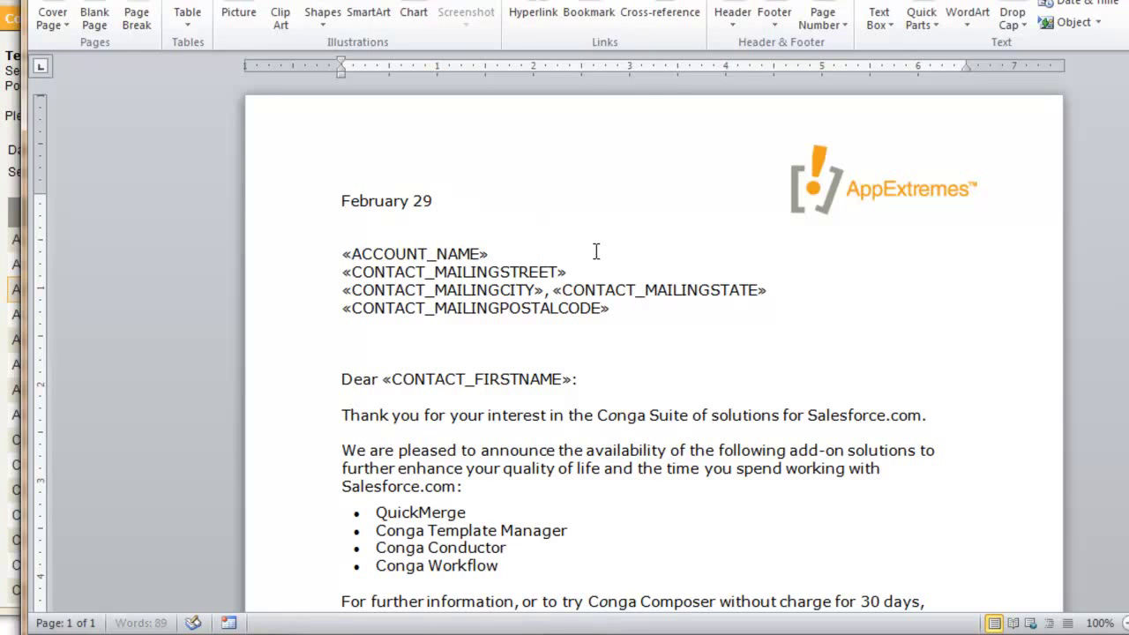
key(BackSpace)
key(BackSpace)
key(BackSpace)
key(BackSpace)
key(BackSpace)
key(BackSpace)
key(BackSpace)
key(BackSpace)
key(BackSpace)
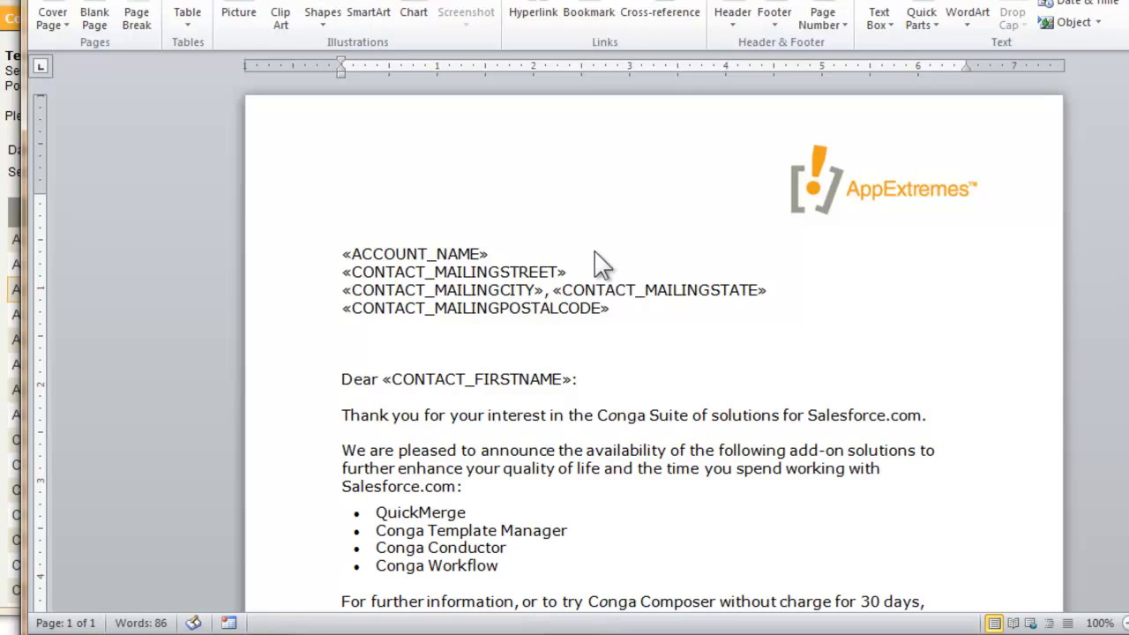
Insert a MergeField named Today on the empty date line above the address block.
key(alt+n)
key(q)
key(f)
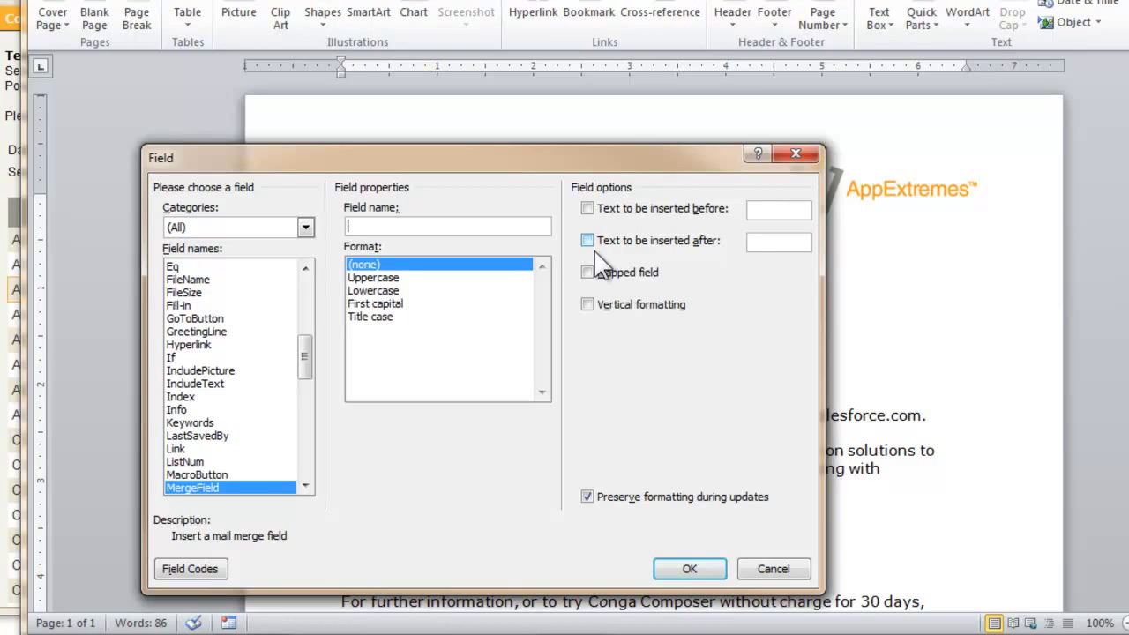
text(Today)
key(Return)
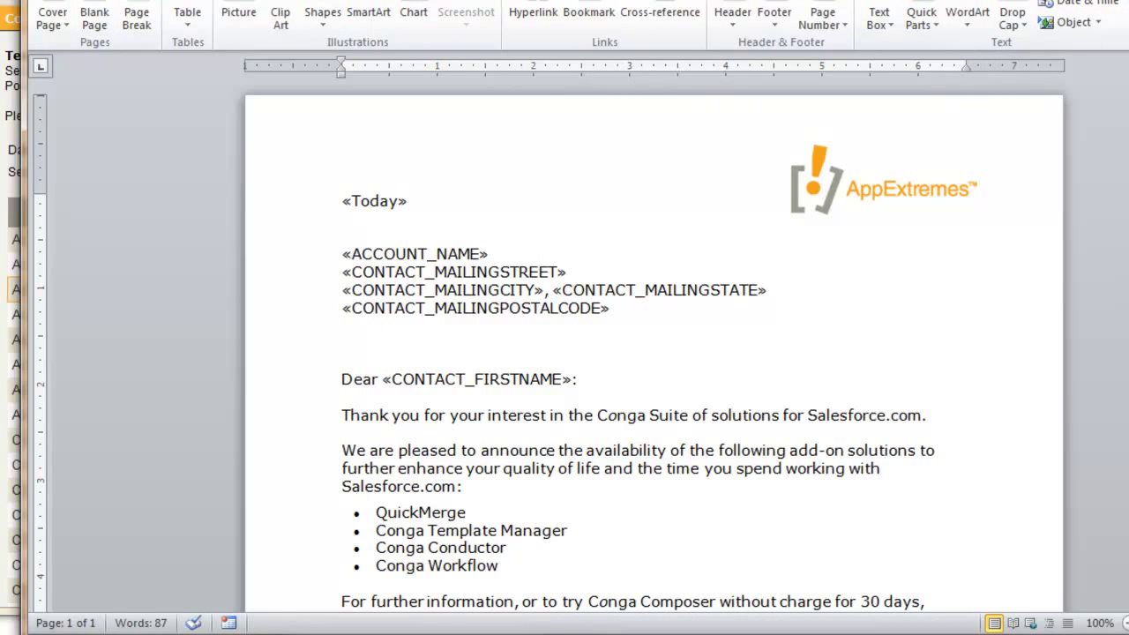
Switch to Conga Composer and choose the local file "Thank You for Your Interest in Conga.doc" as the template.
key(alt+Tab)
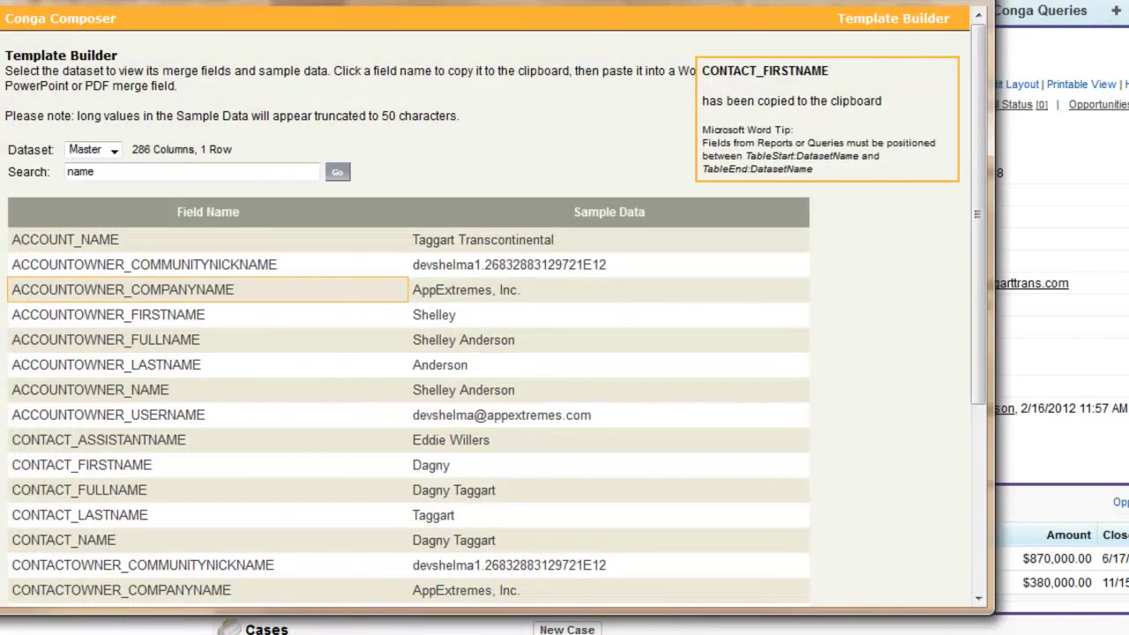
key(alt+Tab)
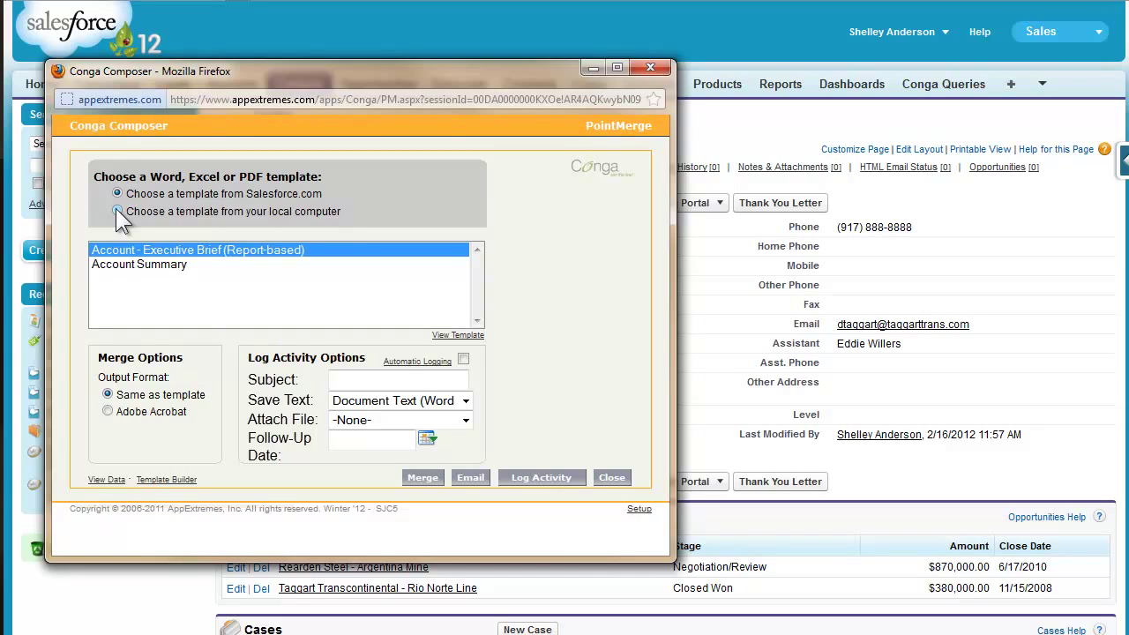
click(117, 210)
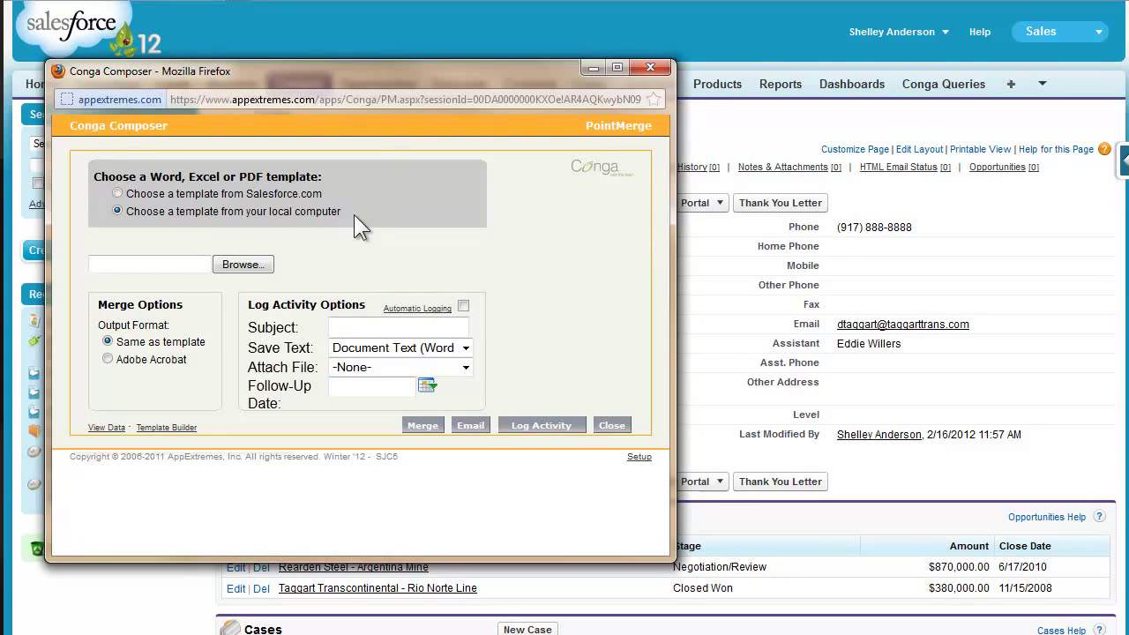
click(264, 262)
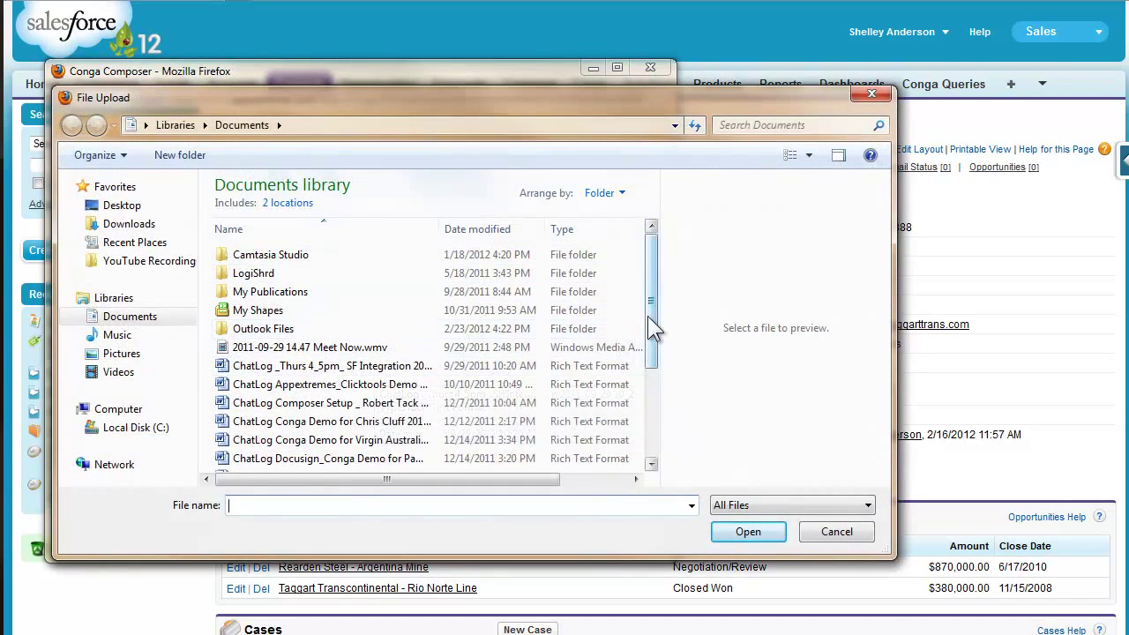
drag(648, 318, 644, 434)
click(392, 462)
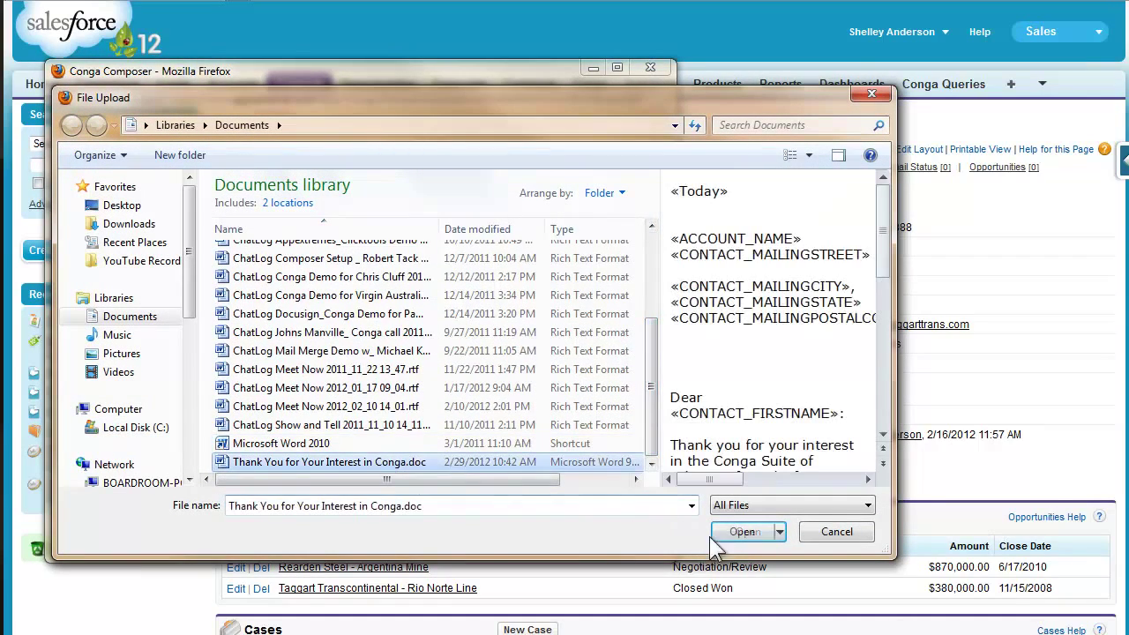
click(739, 532)
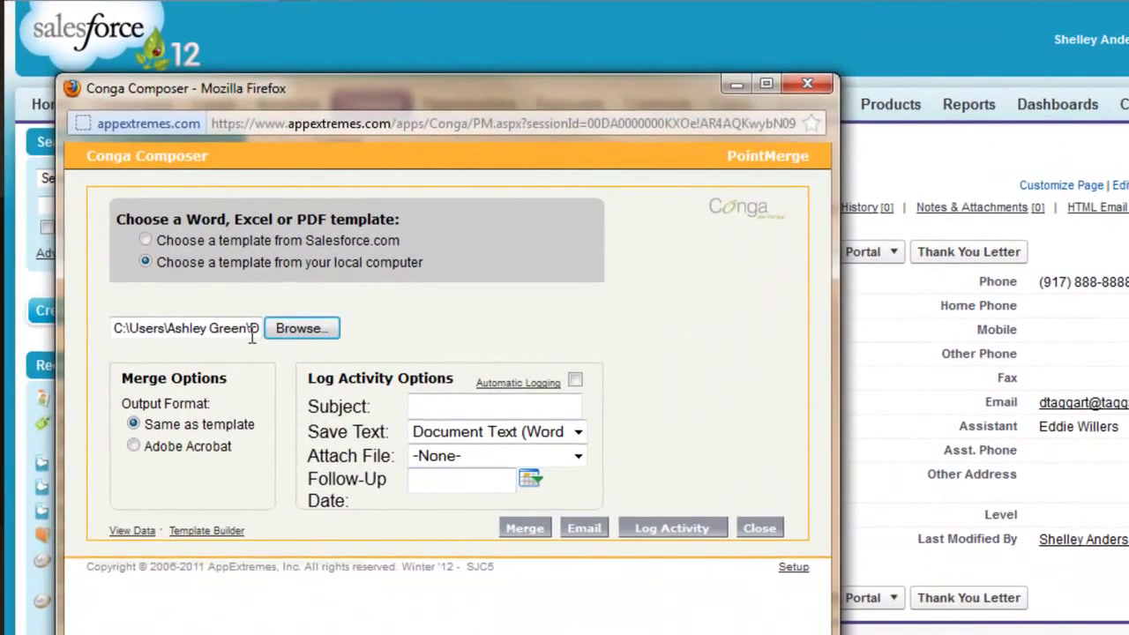
Merge the local template, review the resulting letter in Word, and close both the letter and the Conga Composer window.
click(542, 533)
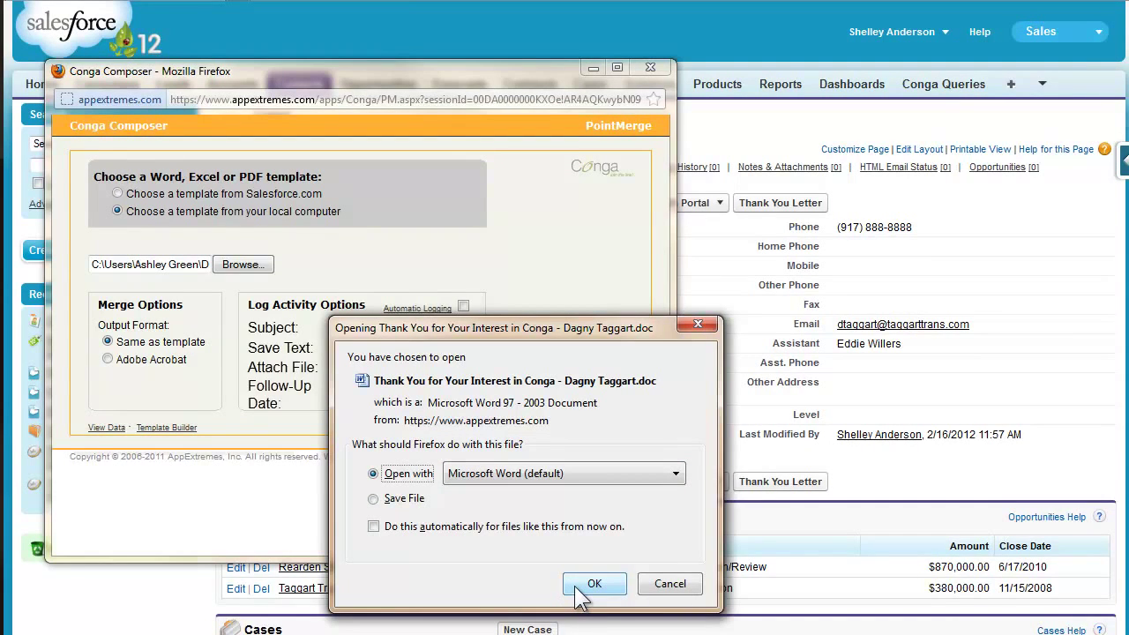
click(590, 583)
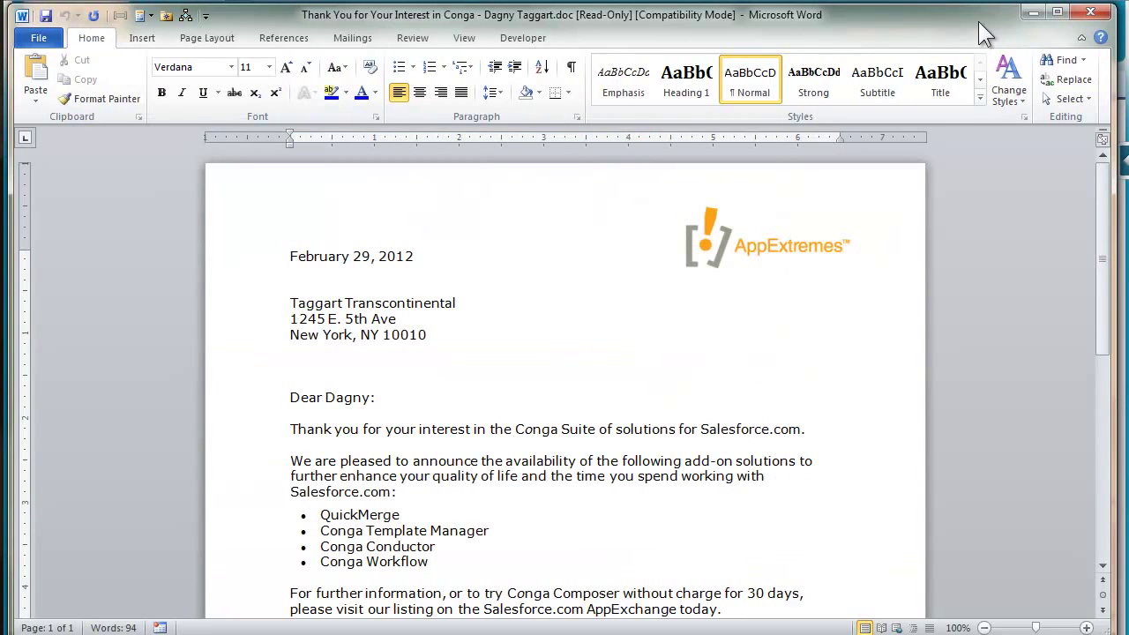
click(422, 252)
click(1089, 13)
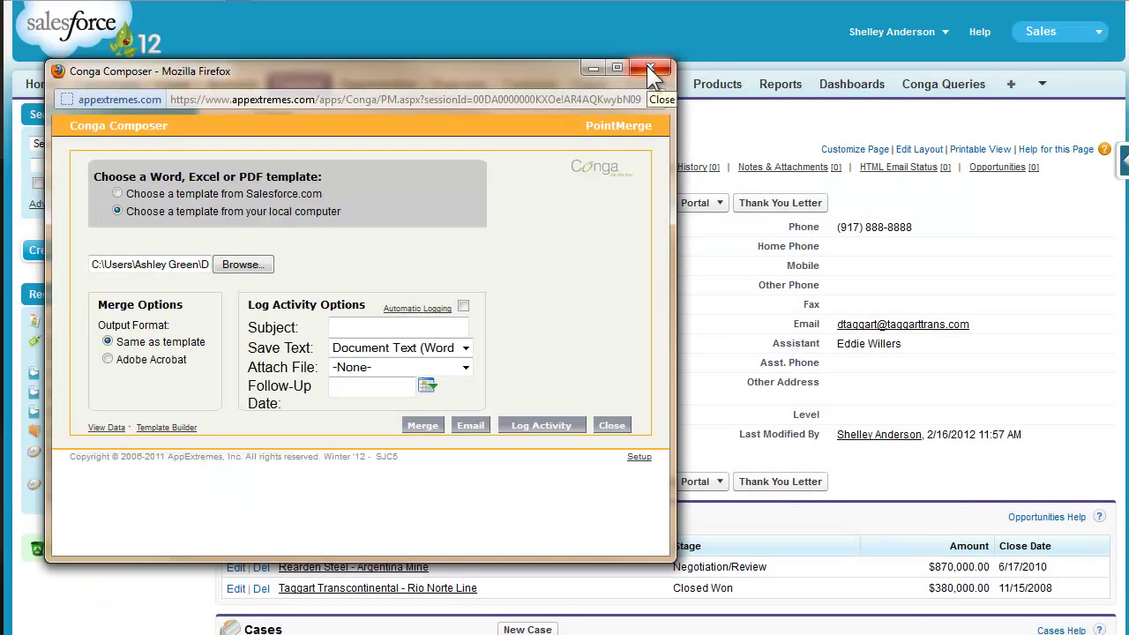
click(651, 68)
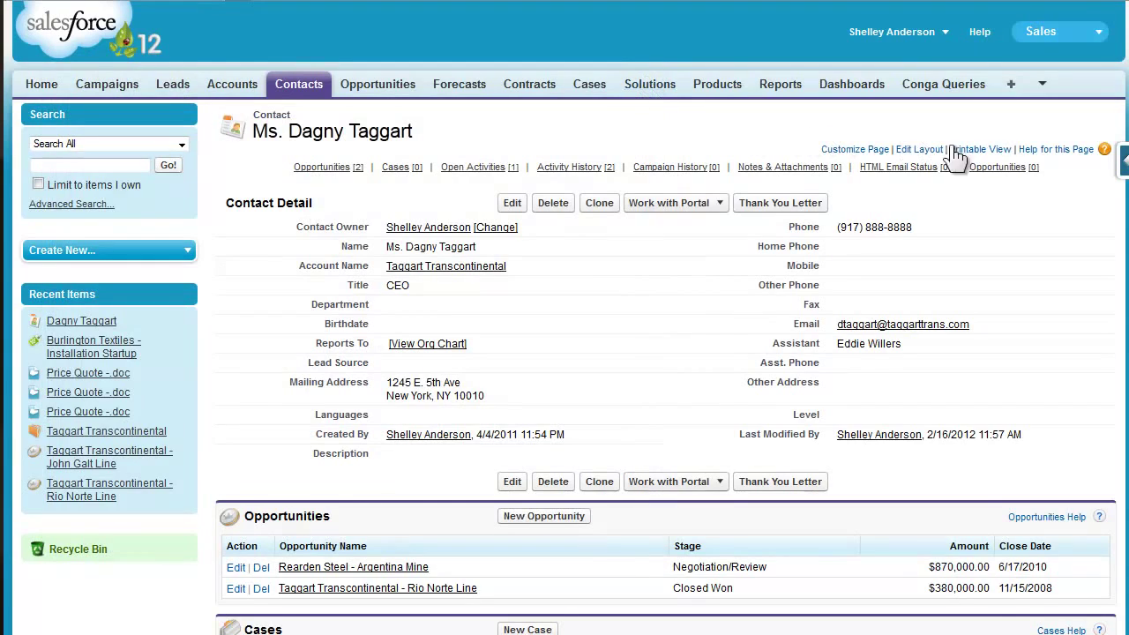
Create a new Conga Template record in Salesforce and name it "Thank You Letter".
click(1009, 86)
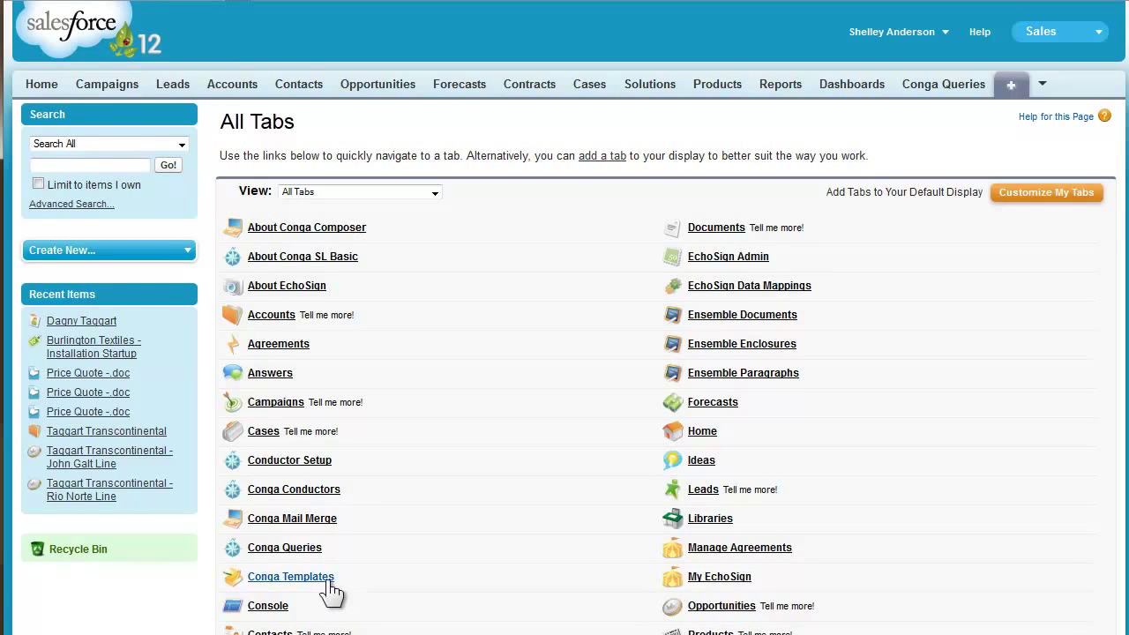
click(291, 577)
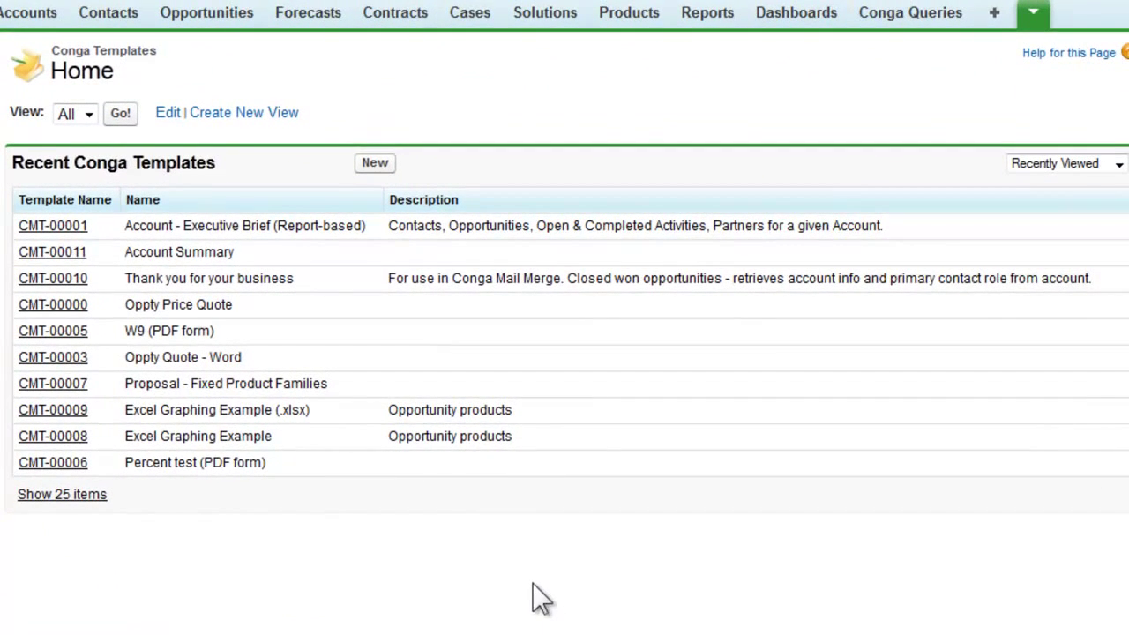
click(373, 168)
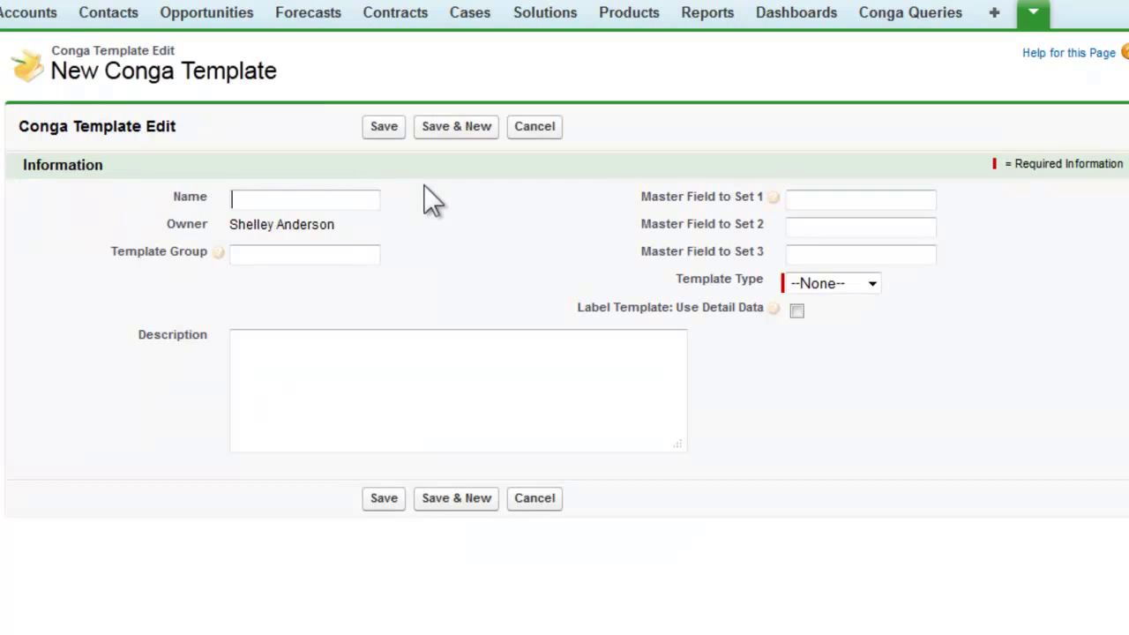
text(Thank)
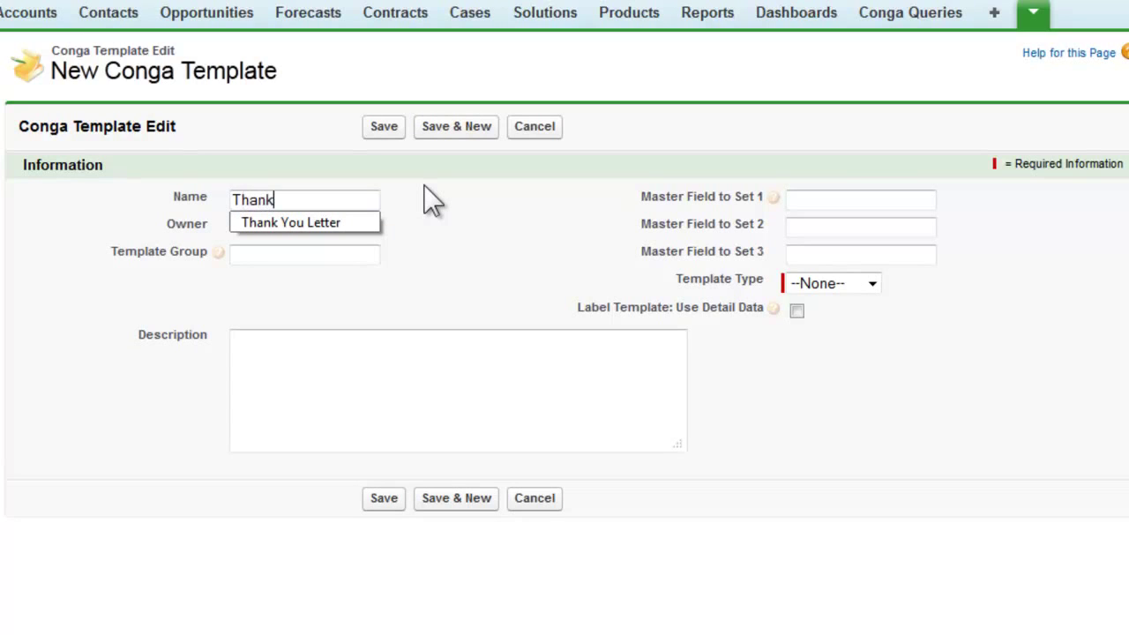
text( You Letter)
click(423, 197)
Set the template group to Contact and the template type to Document, and save the record.
click(329, 256)
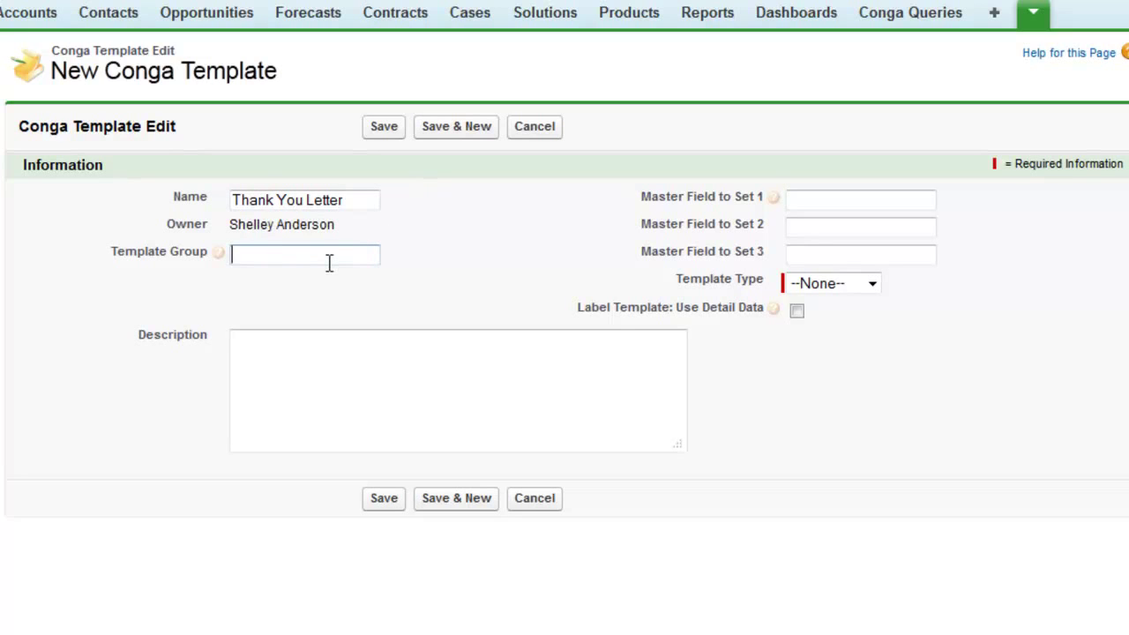
text(Contact)
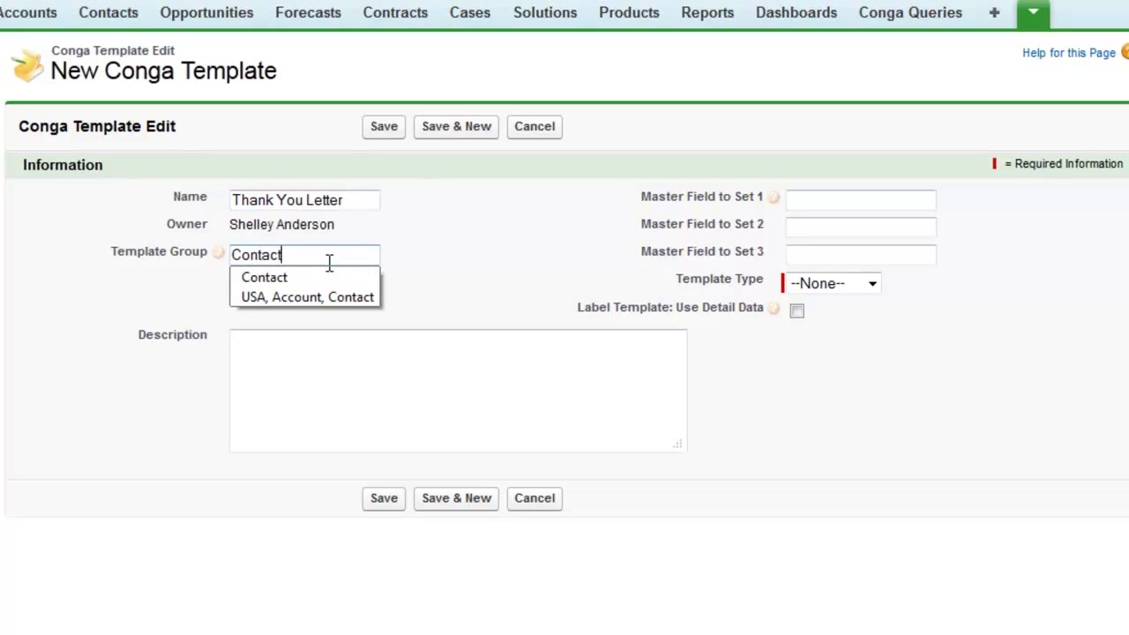
click(306, 275)
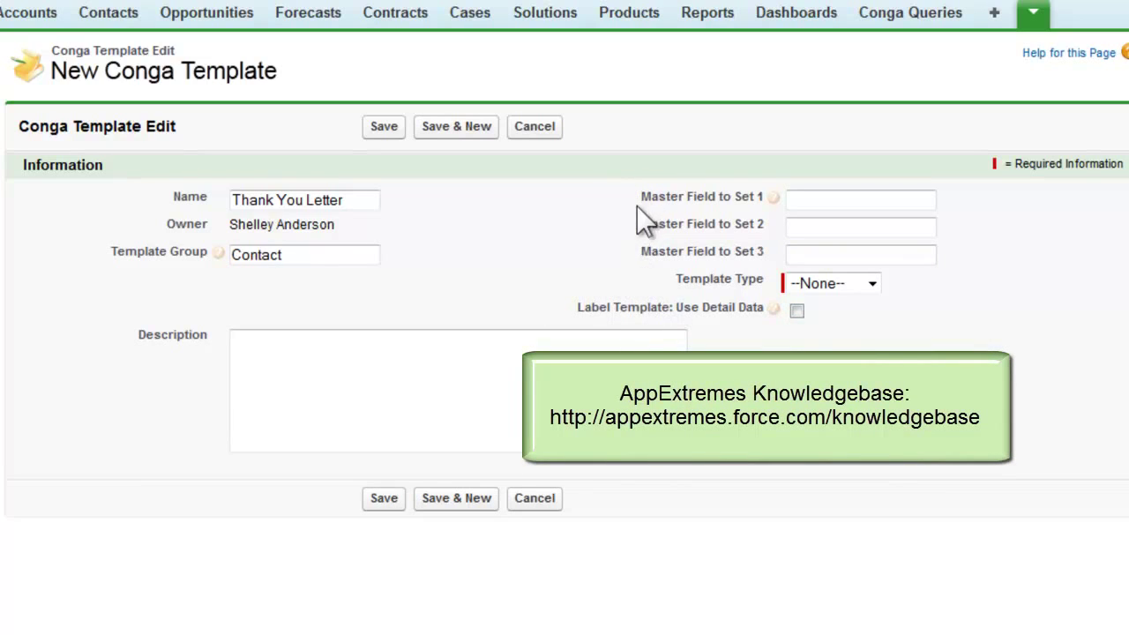
click(854, 286)
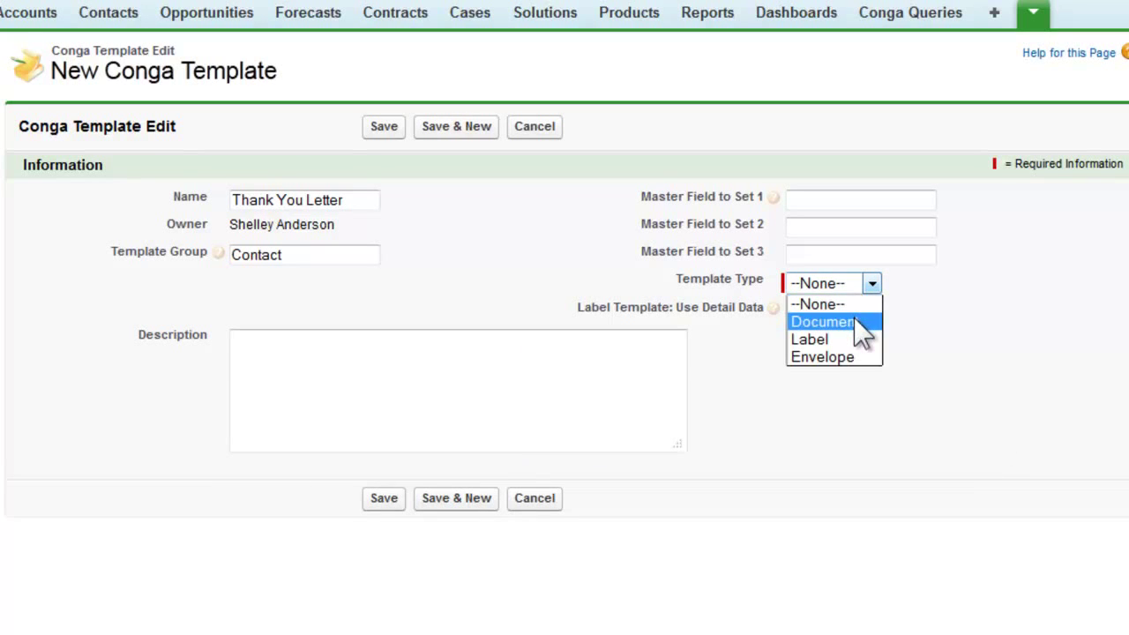
click(858, 323)
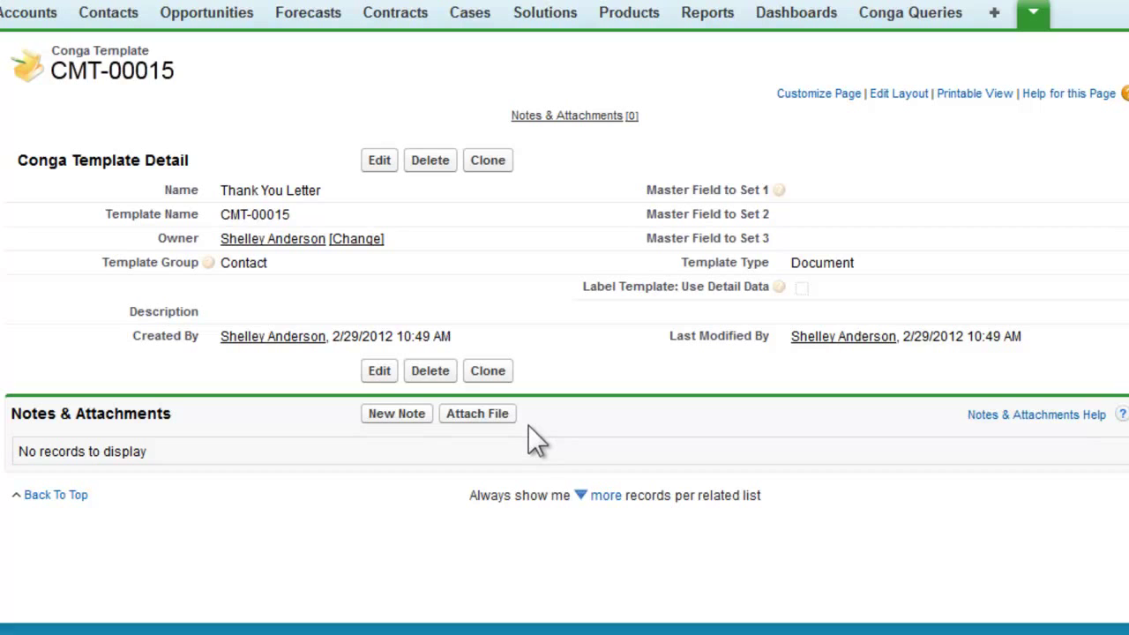
Attach the file "Thank You for Your Interest in Conga.doc" to the new template record and return to the record.
click(472, 414)
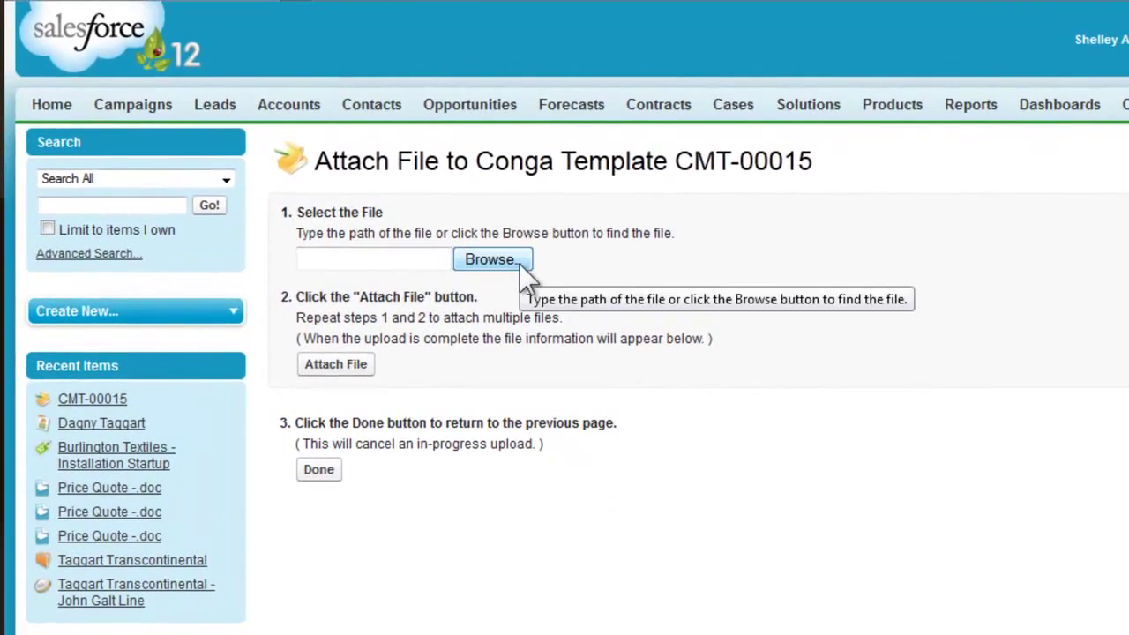
click(276, 183)
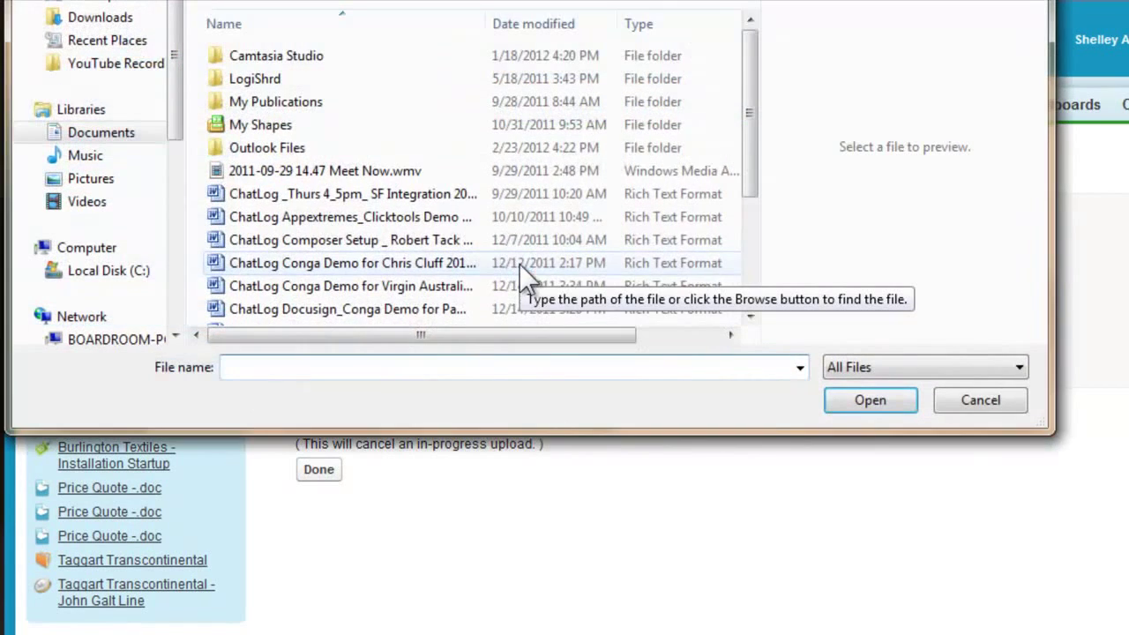
scroll(746, 269, down, 3)
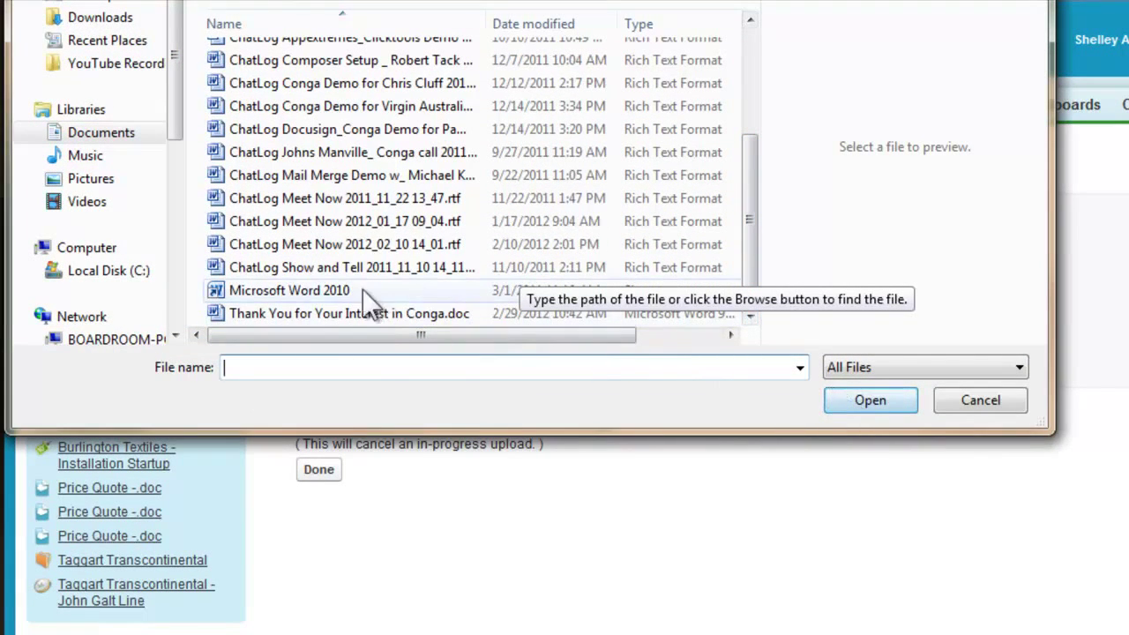
click(377, 313)
click(851, 402)
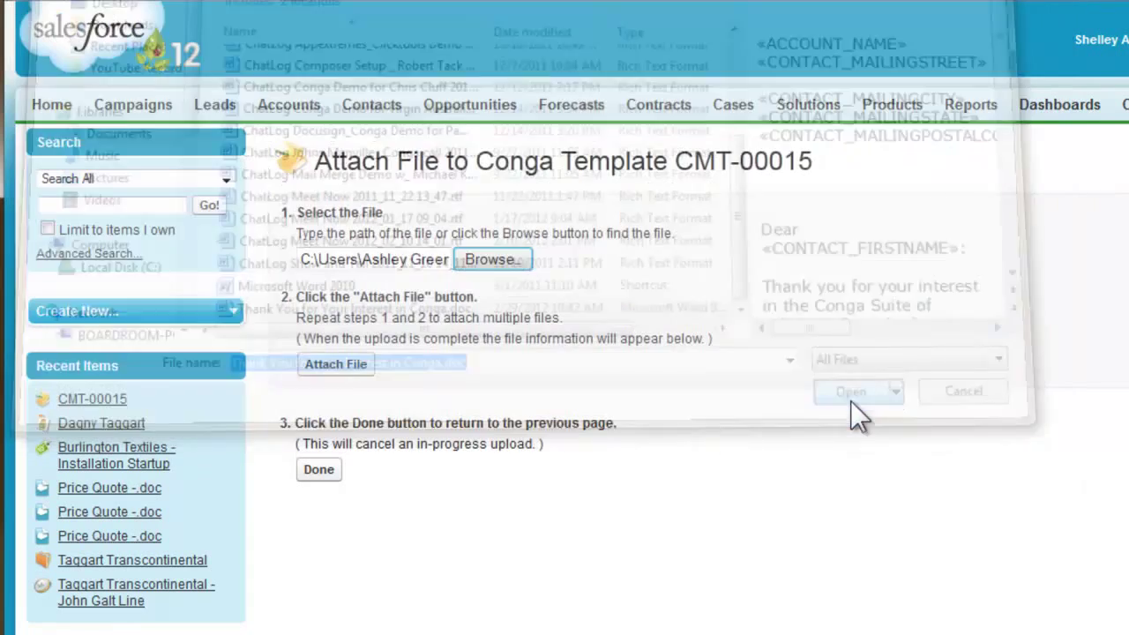
click(363, 369)
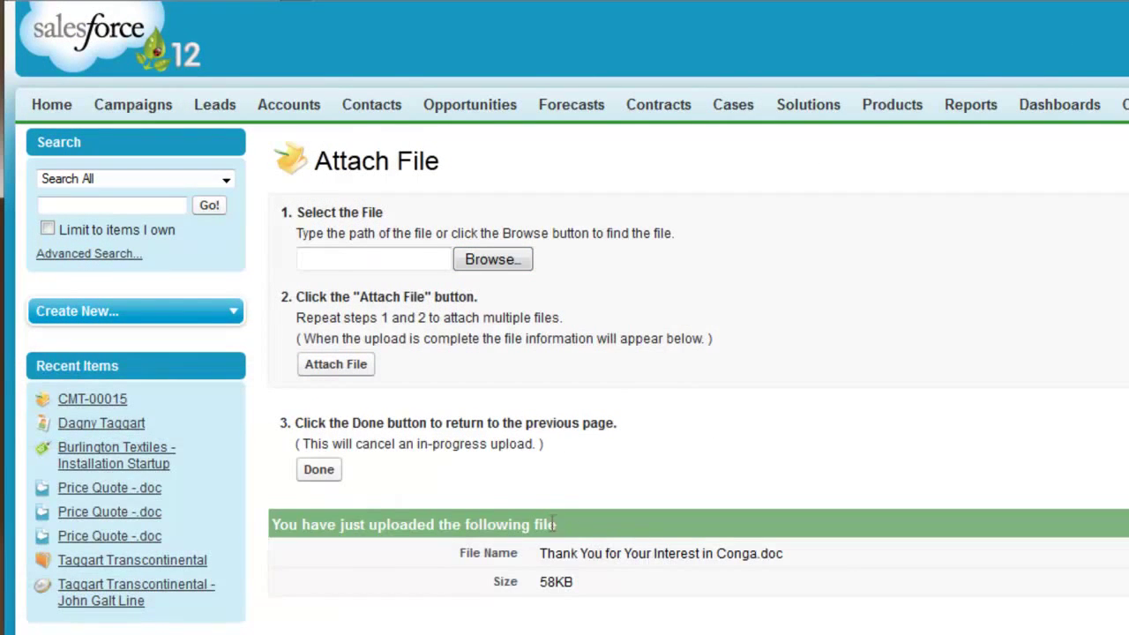
click(323, 472)
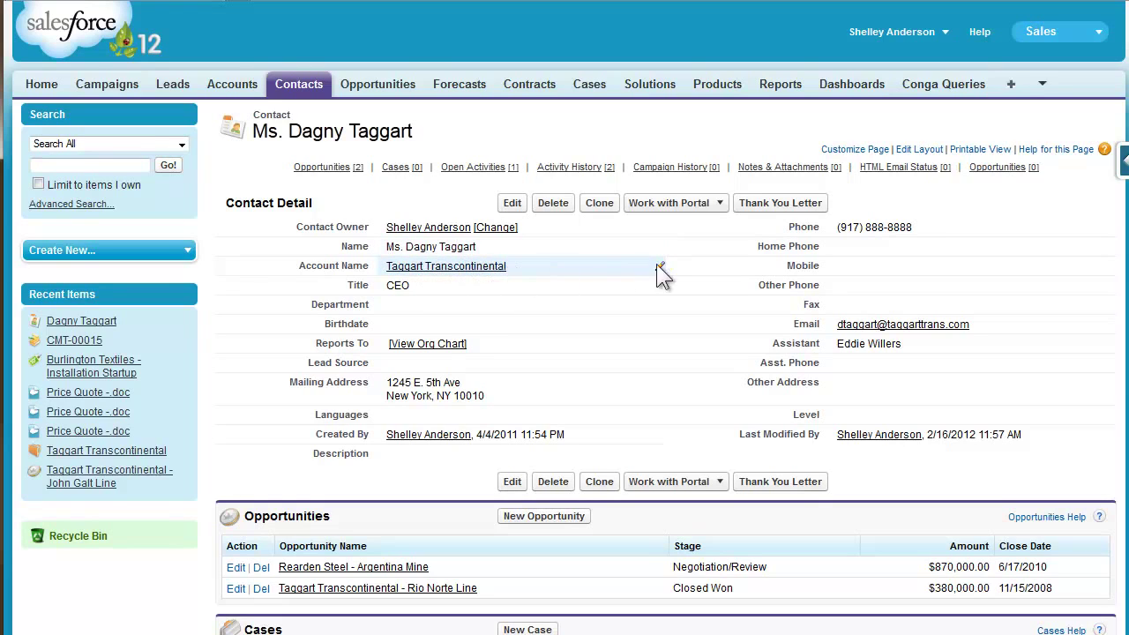
From the contact record, launch Conga Composer, merge the Salesforce template "Thank You Letter" and open the output in Word for review.
click(742, 212)
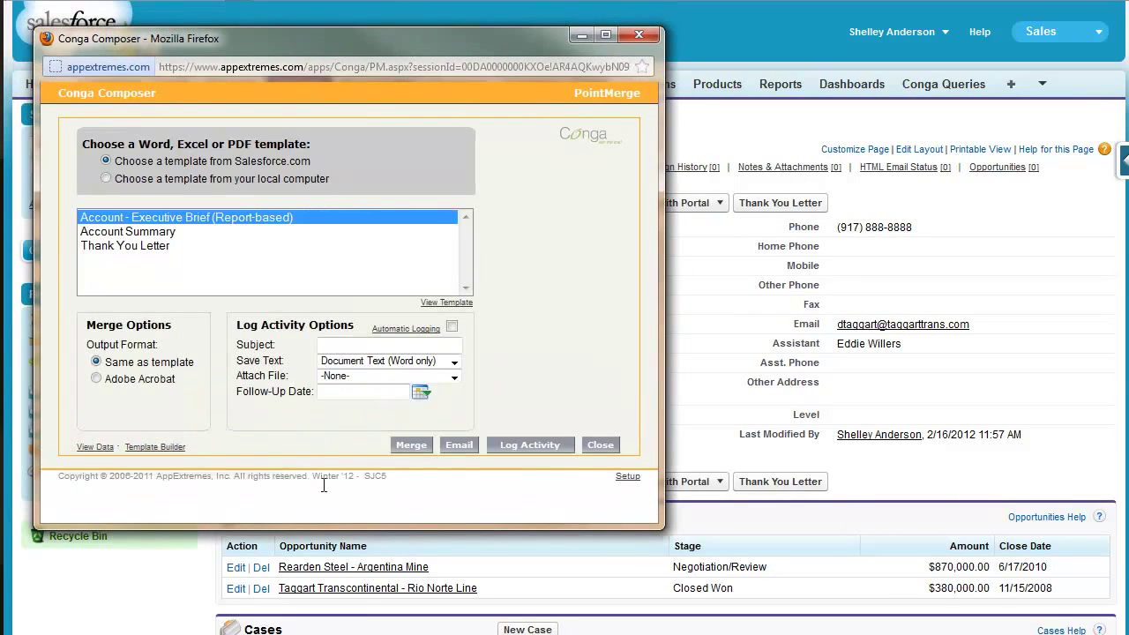
click(152, 247)
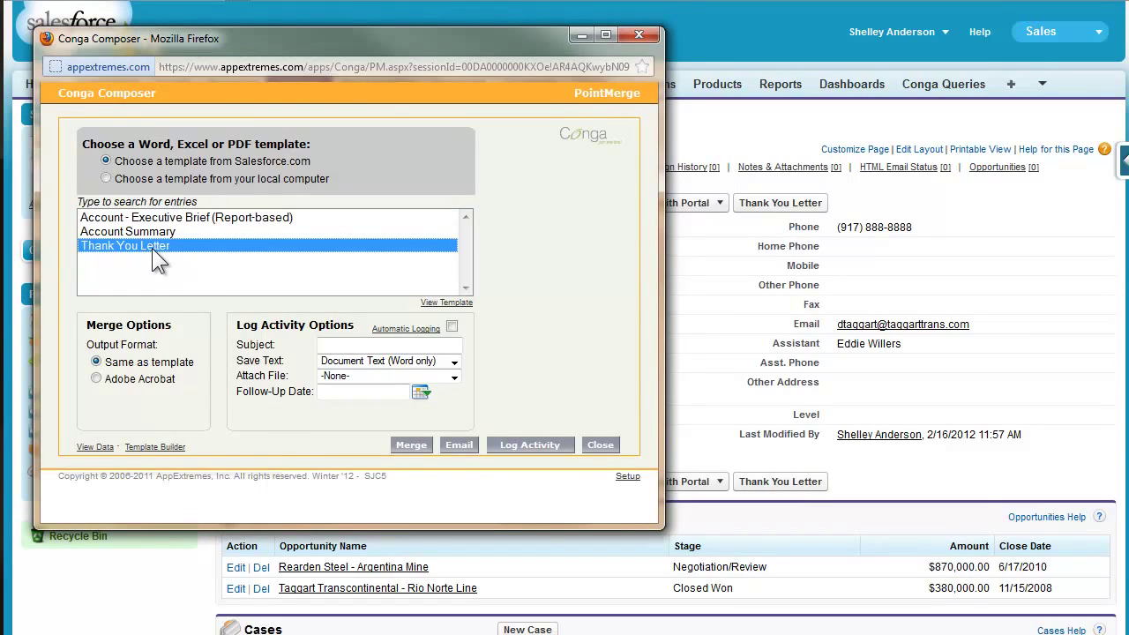
click(407, 448)
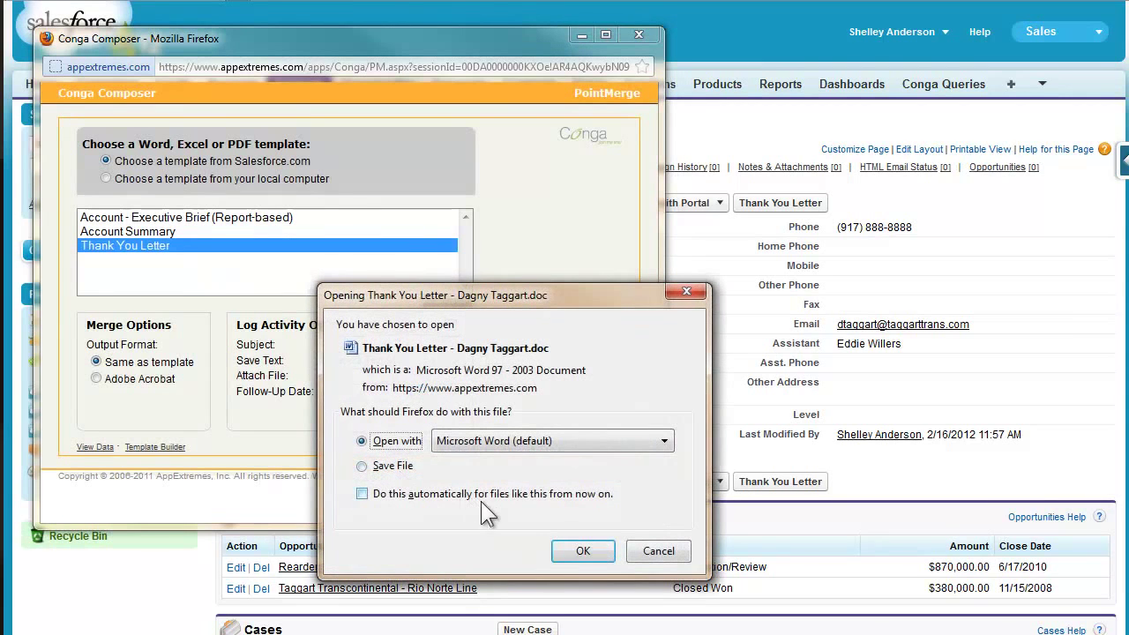
click(578, 553)
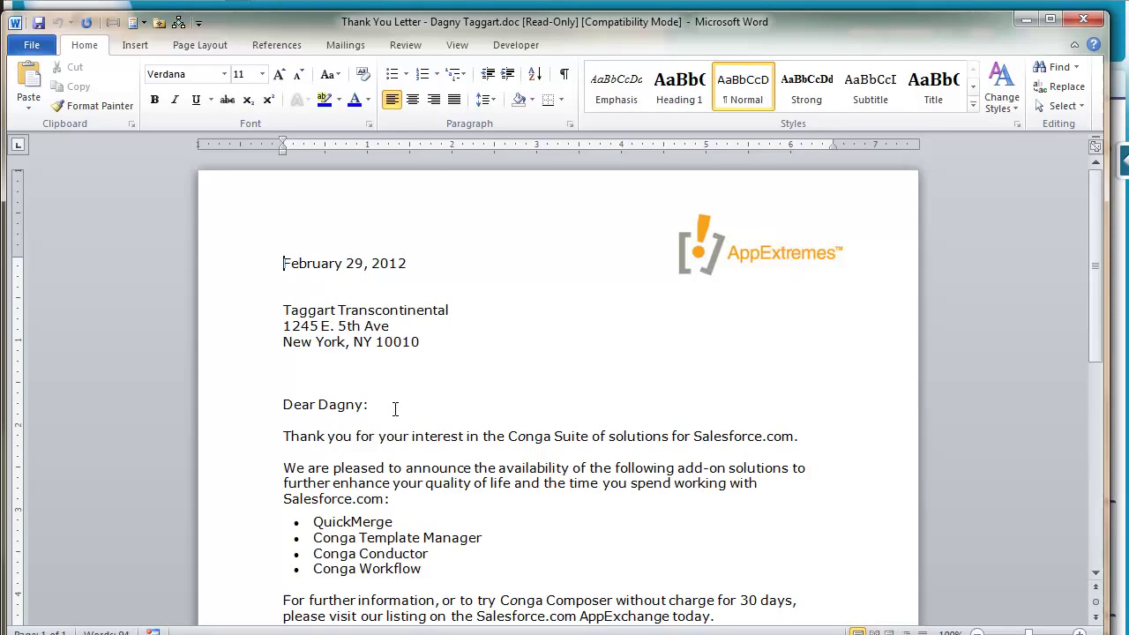
click(1025, 18)
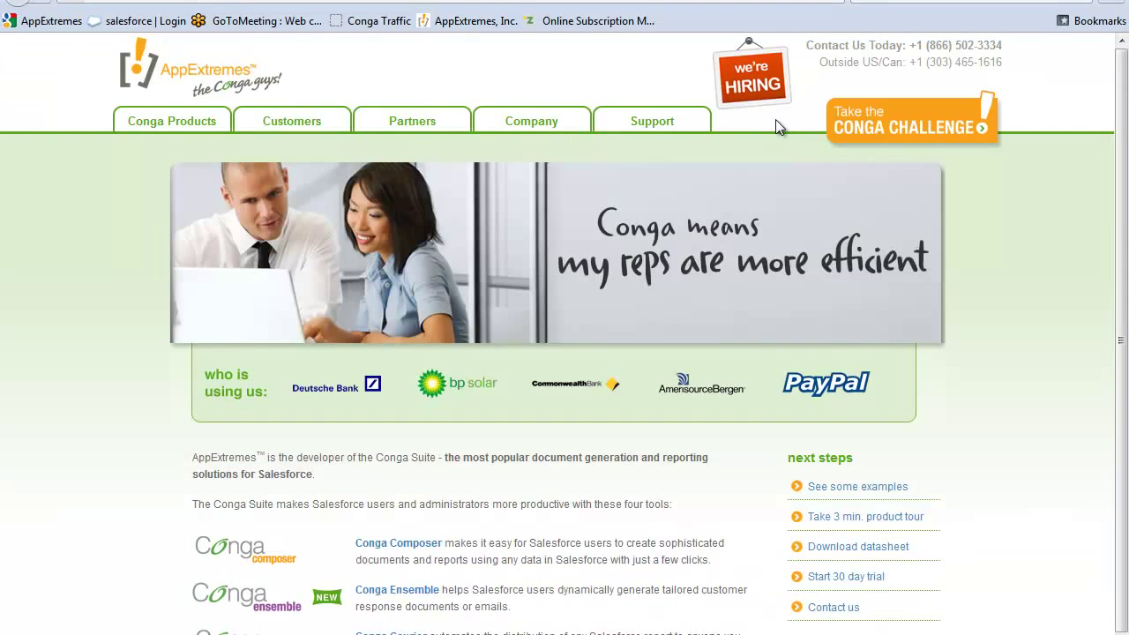
Open the AppExtremes Support page and look through its Knowledgebase, Documentation, Feedback, Get Answers and Get Help resources.
click(682, 120)
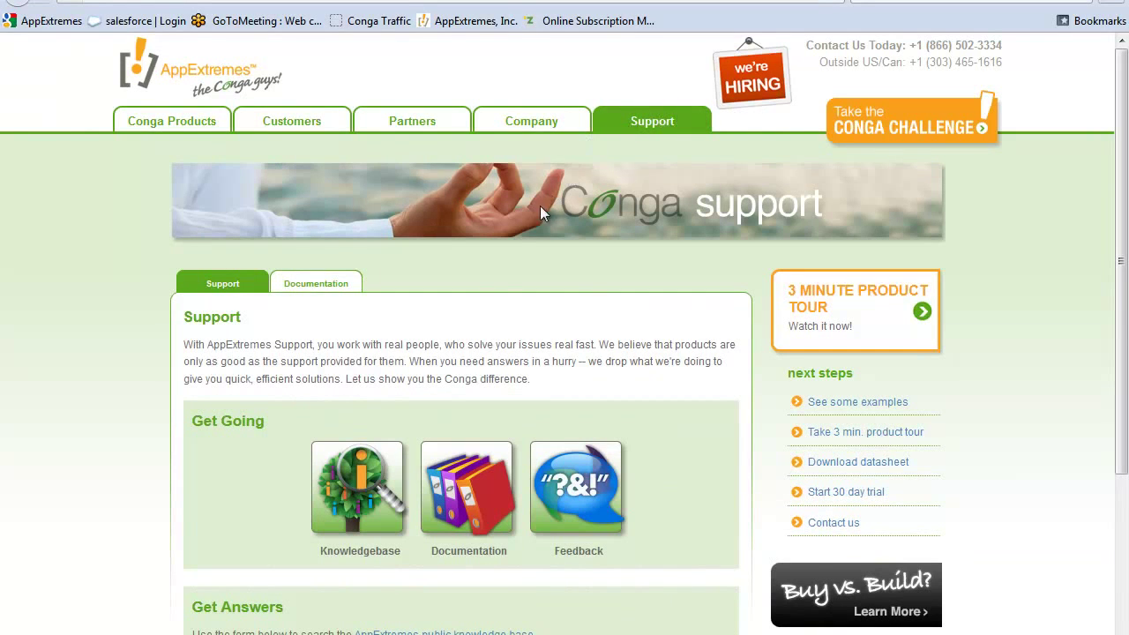
mouse_move(377, 486)
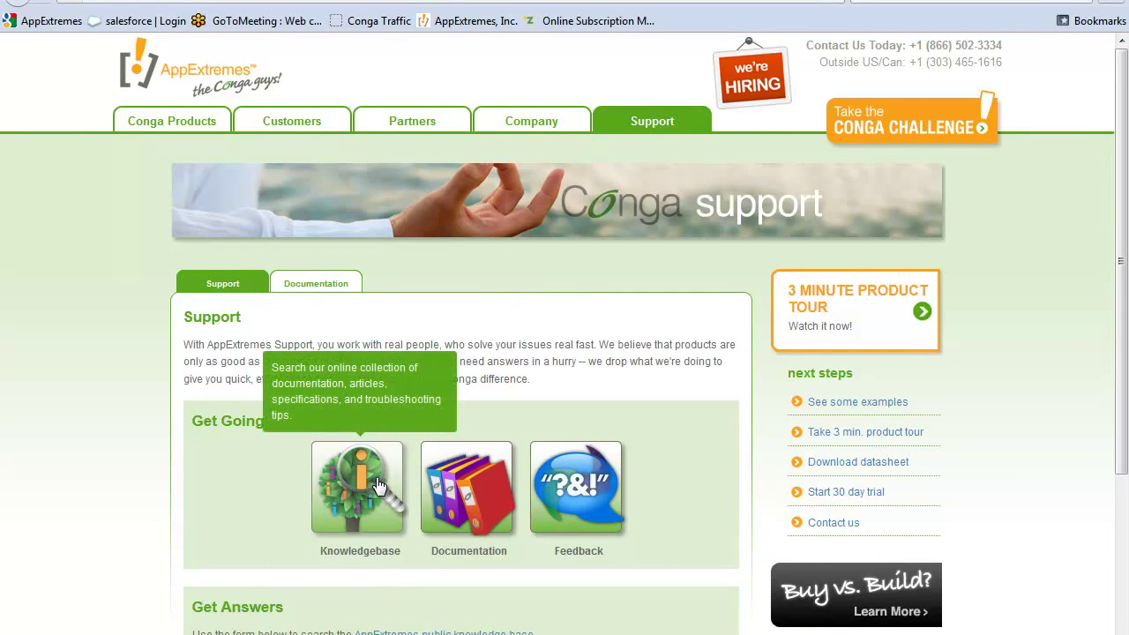
mouse_move(434, 492)
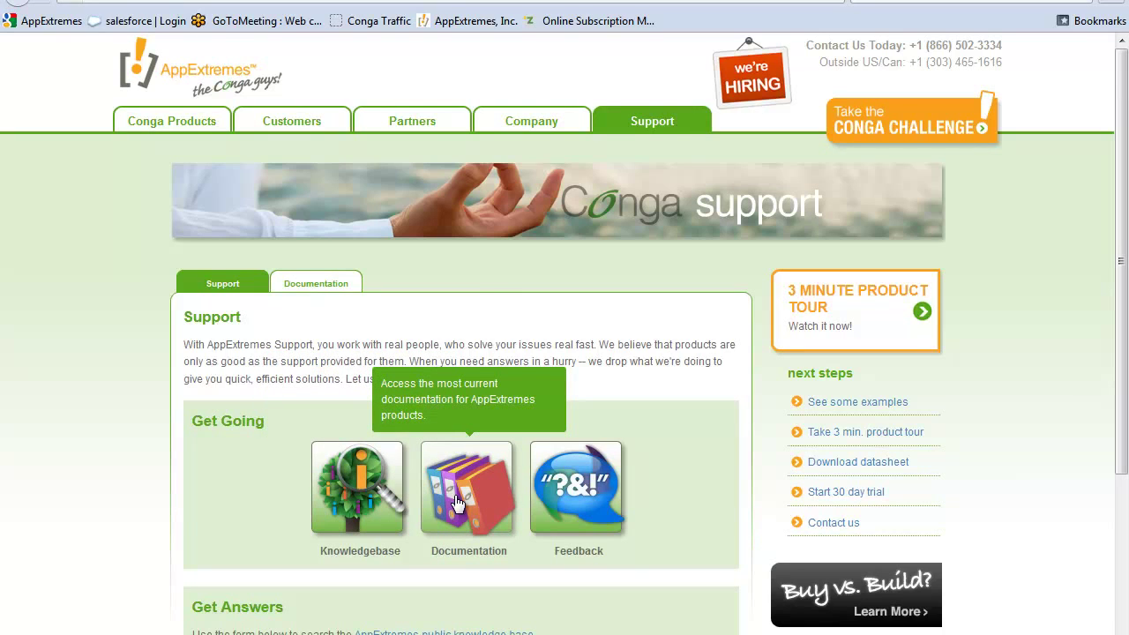
mouse_move(585, 515)
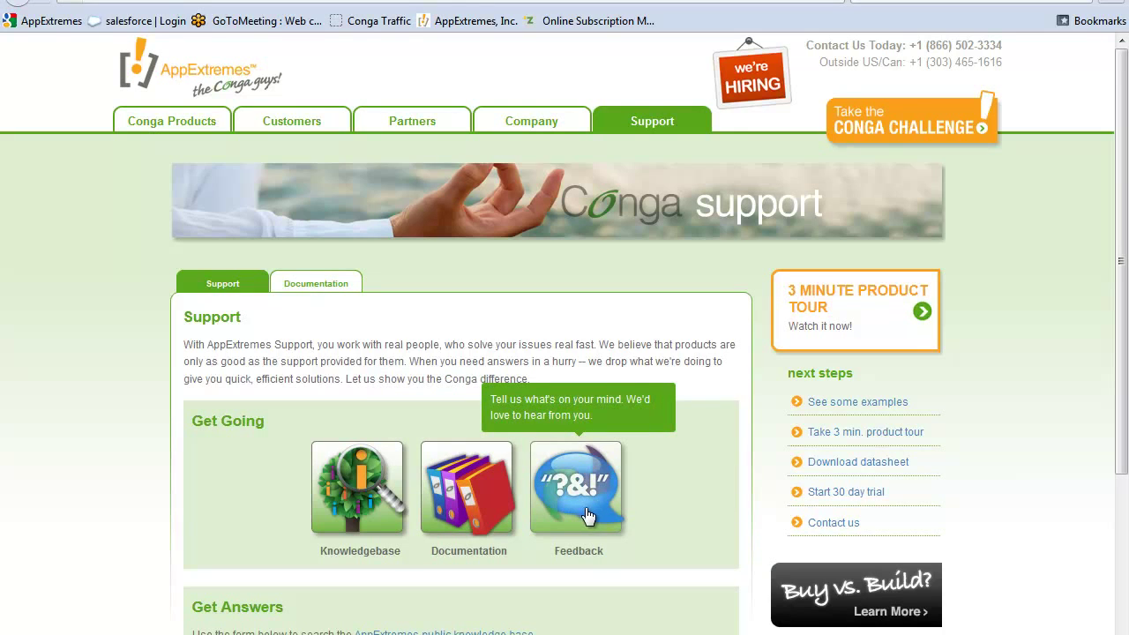
scroll(664, 494, down, 5)
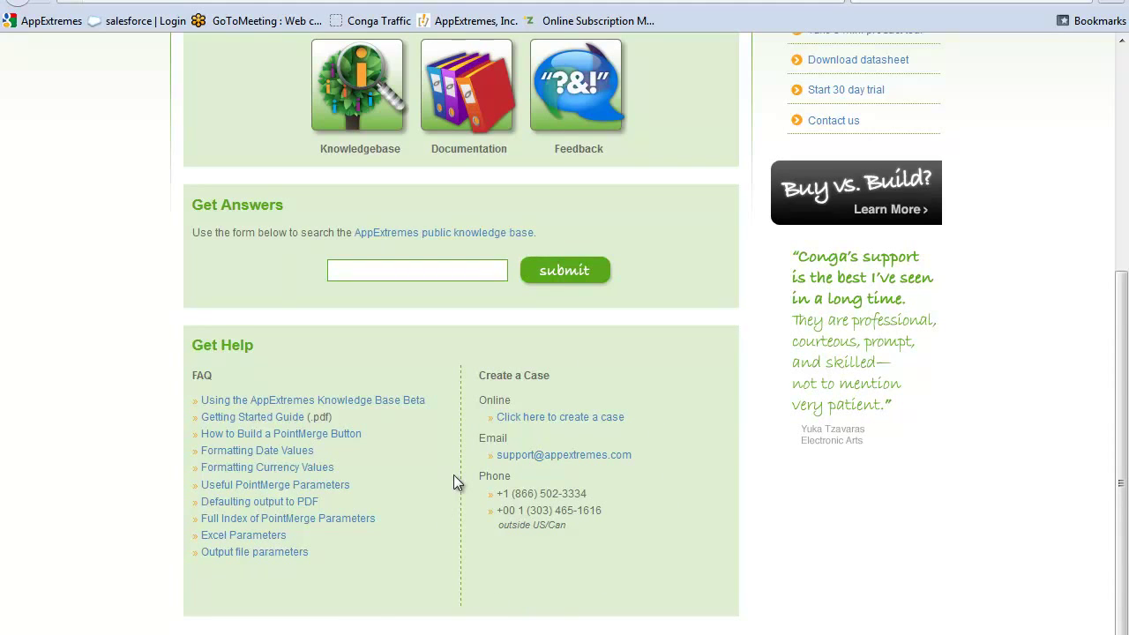
scroll(453, 475, down, 2)
scroll(454, 474, up, 10)
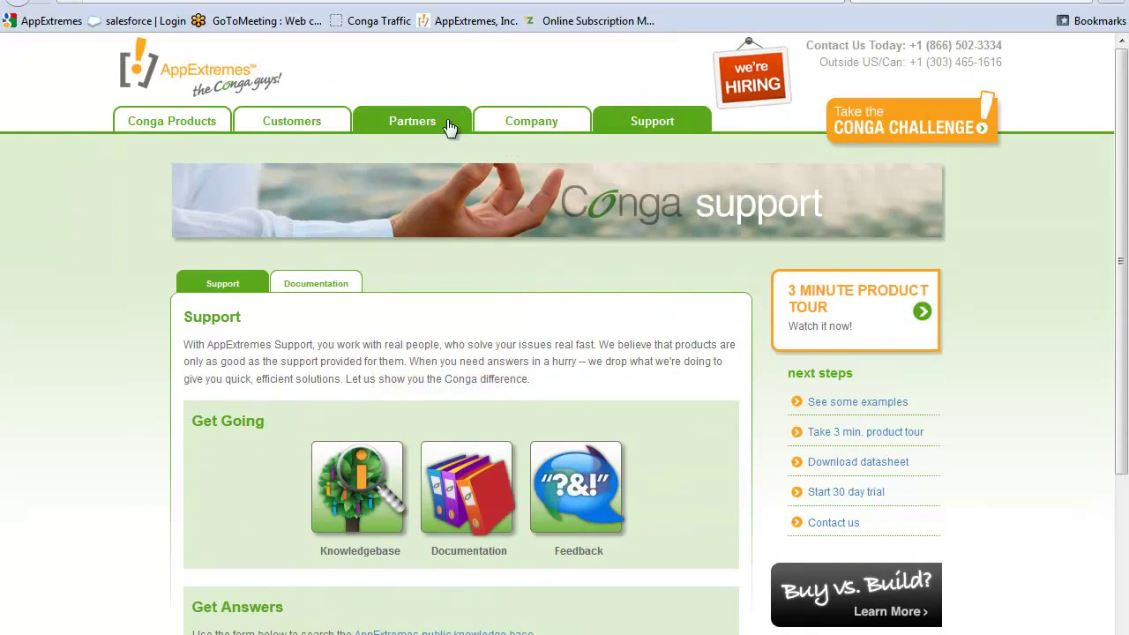